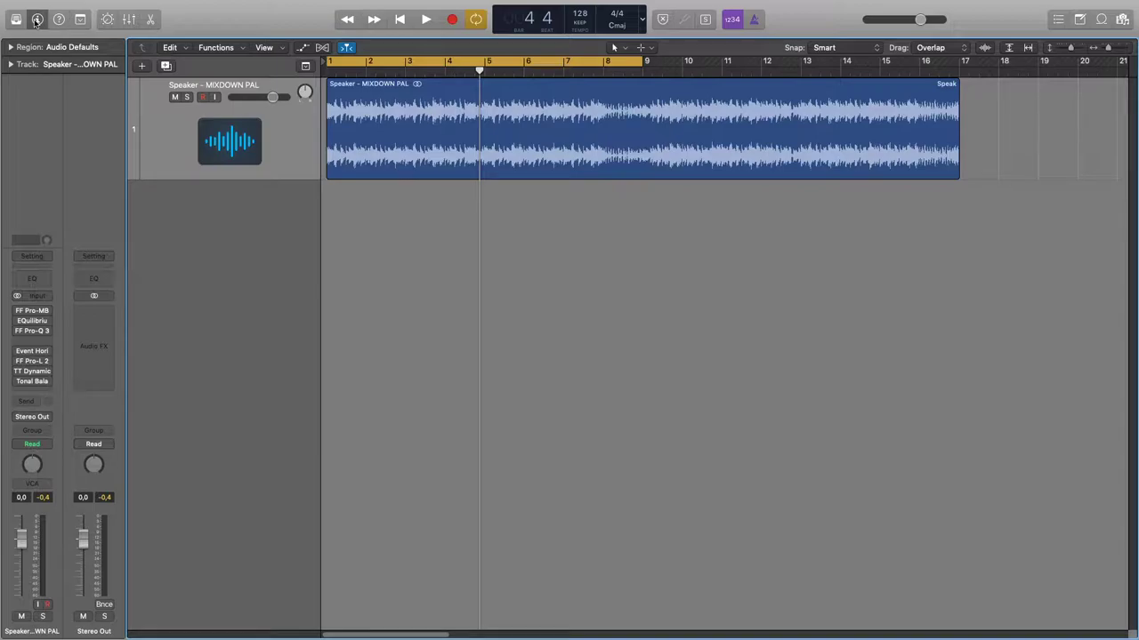
click(32, 311)
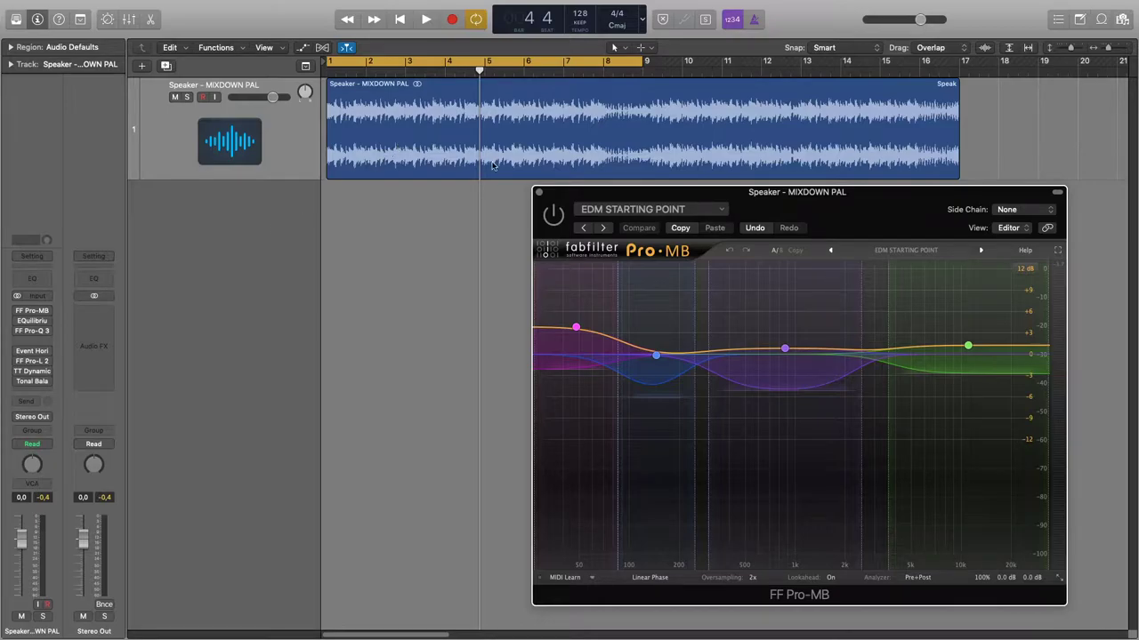
click(539, 193)
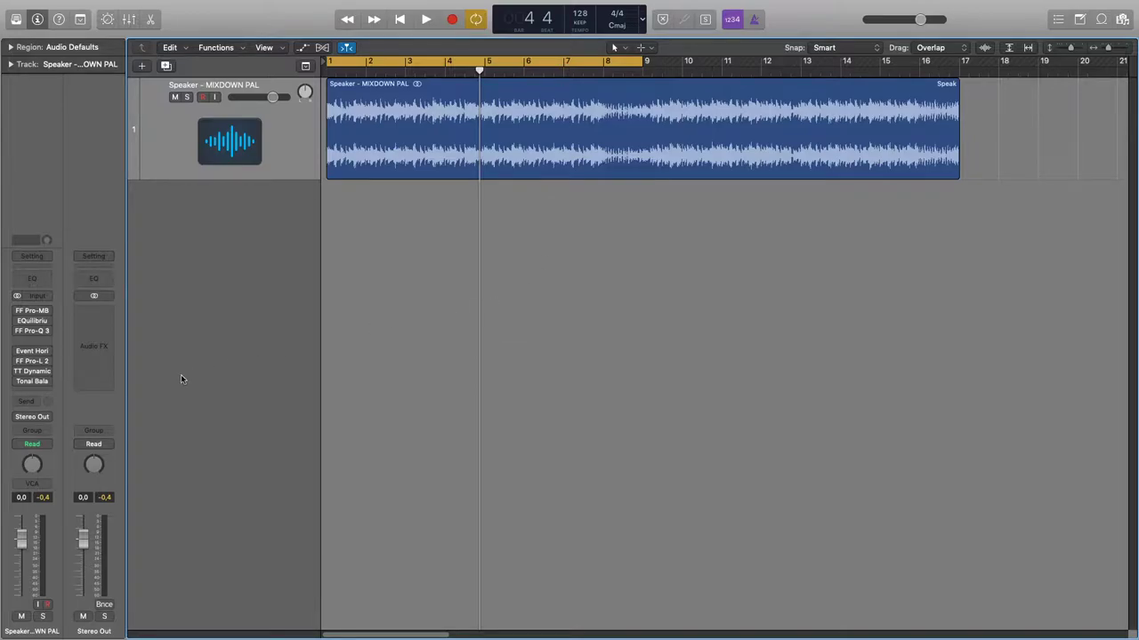
click(34, 311)
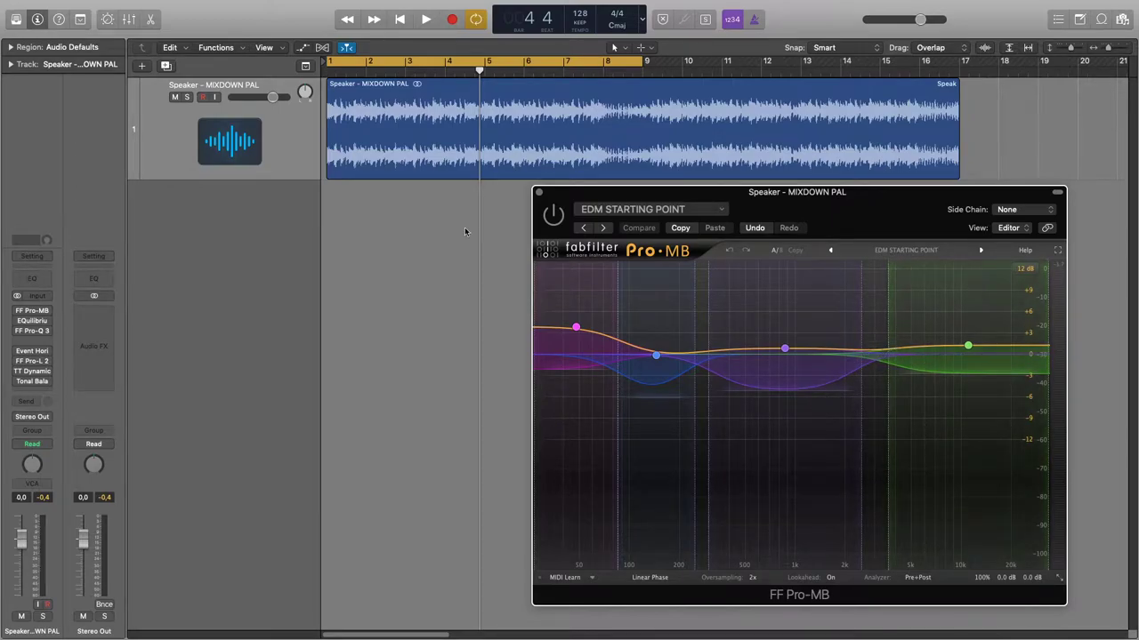
click(539, 192)
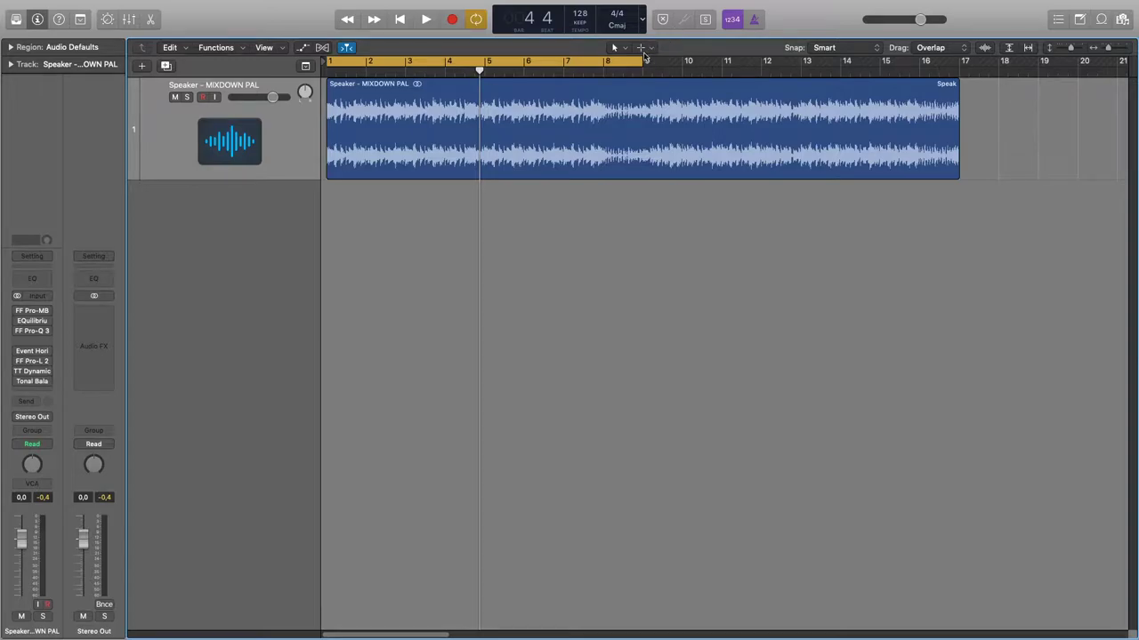
- Extend the cycle range to the end of the mixdown region near bar 17 and play it through once
drag(646, 68, 955, 66)
key(space)
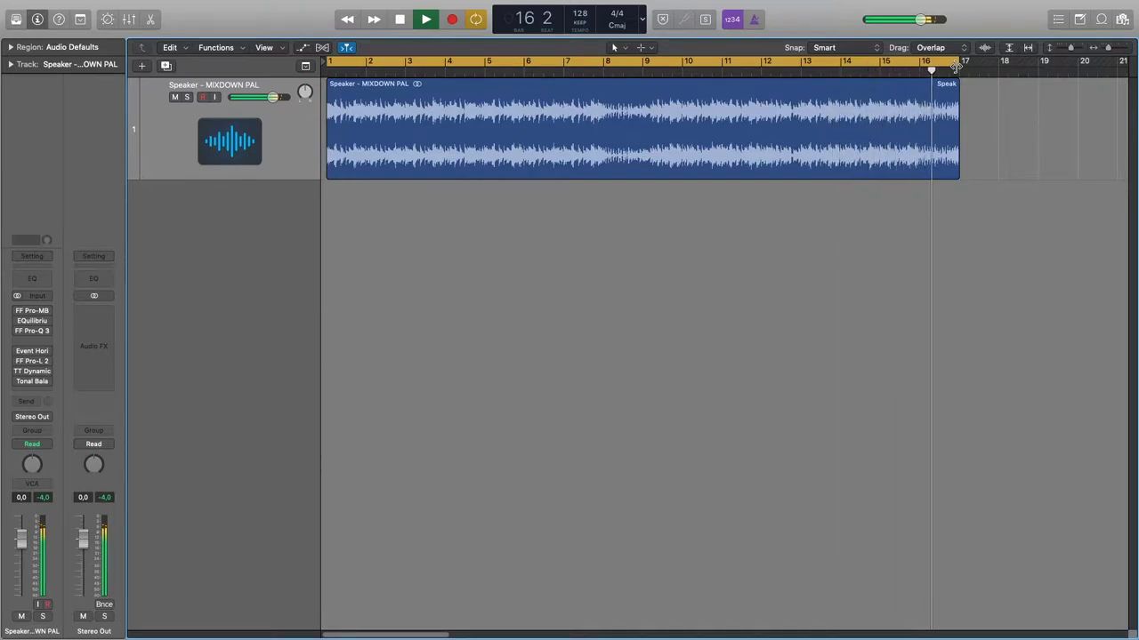
key(space)
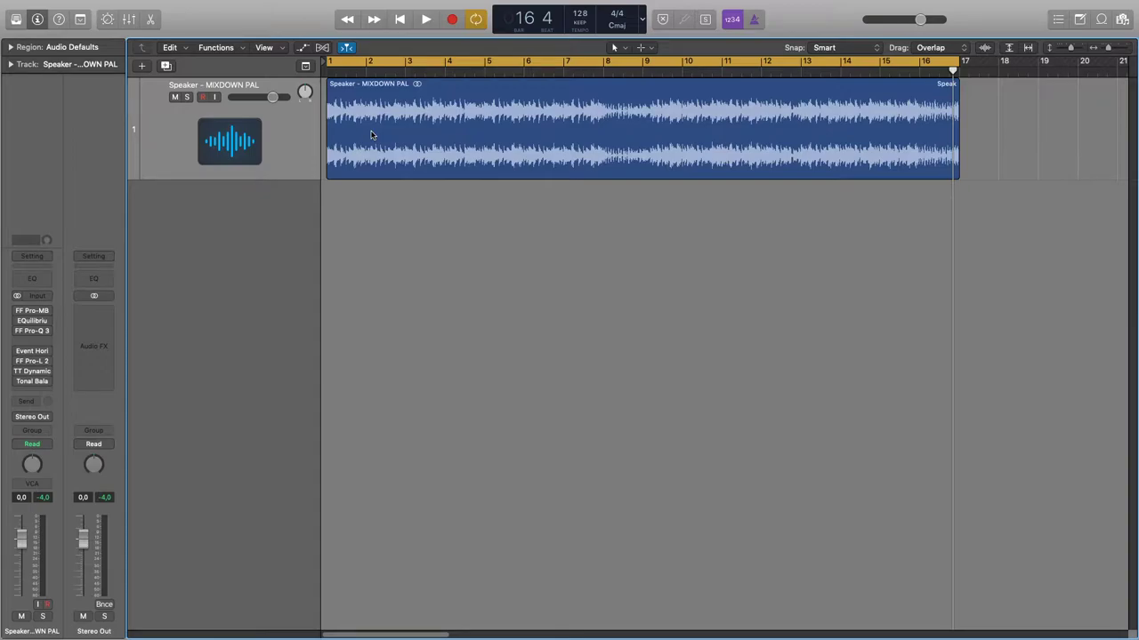
- Open the Pro-MB multiband compressor and inspect the lowest band's compression settings, including its ratio
mouse_move(36, 312)
click(34, 311)
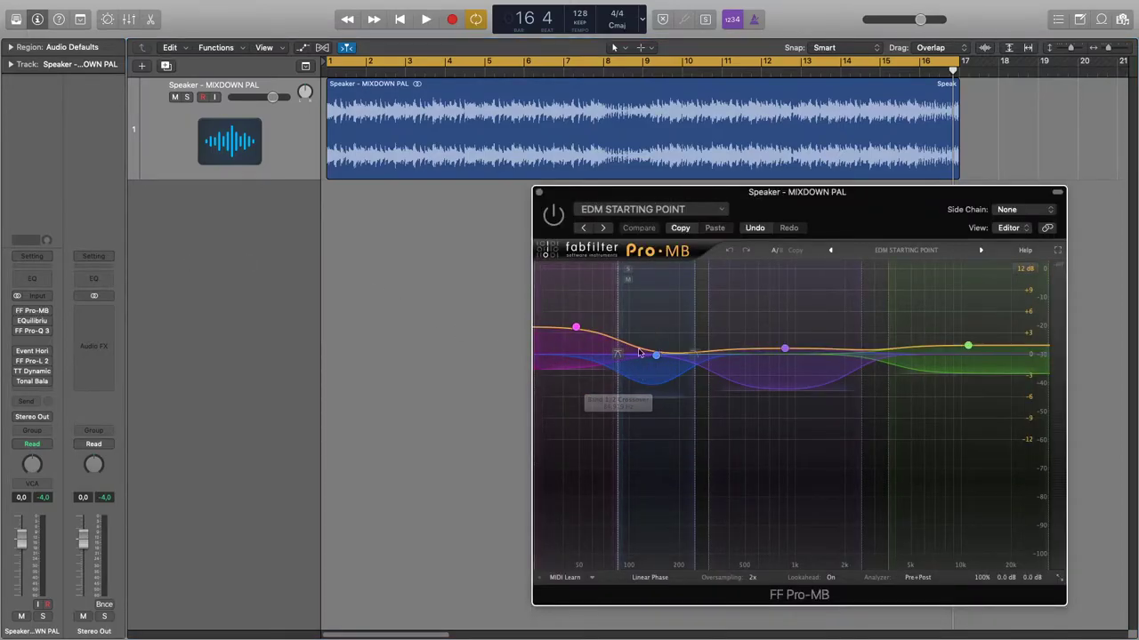
click(575, 328)
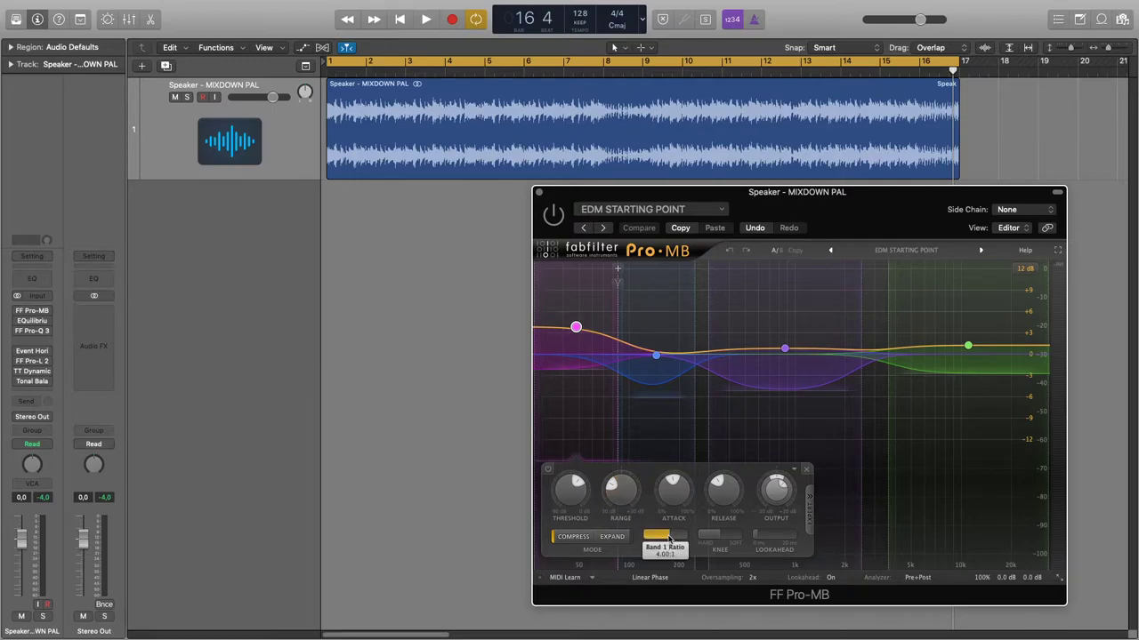
mouse_move(665, 535)
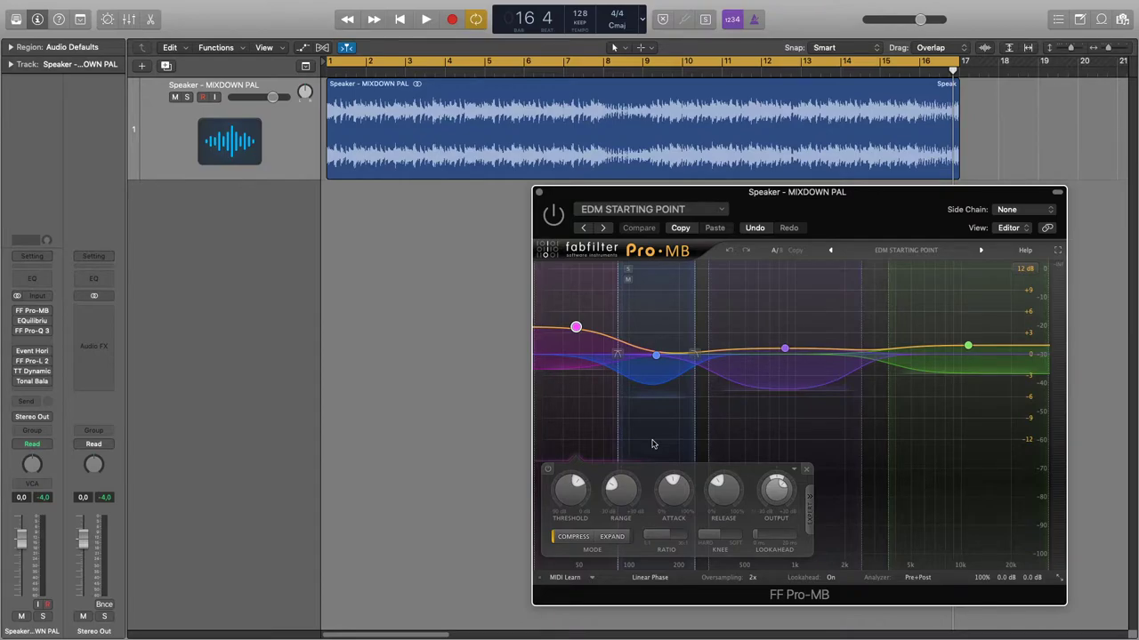
- Select the low-mid band, audition it soloed during playback, then stop and remove the solo
click(652, 404)
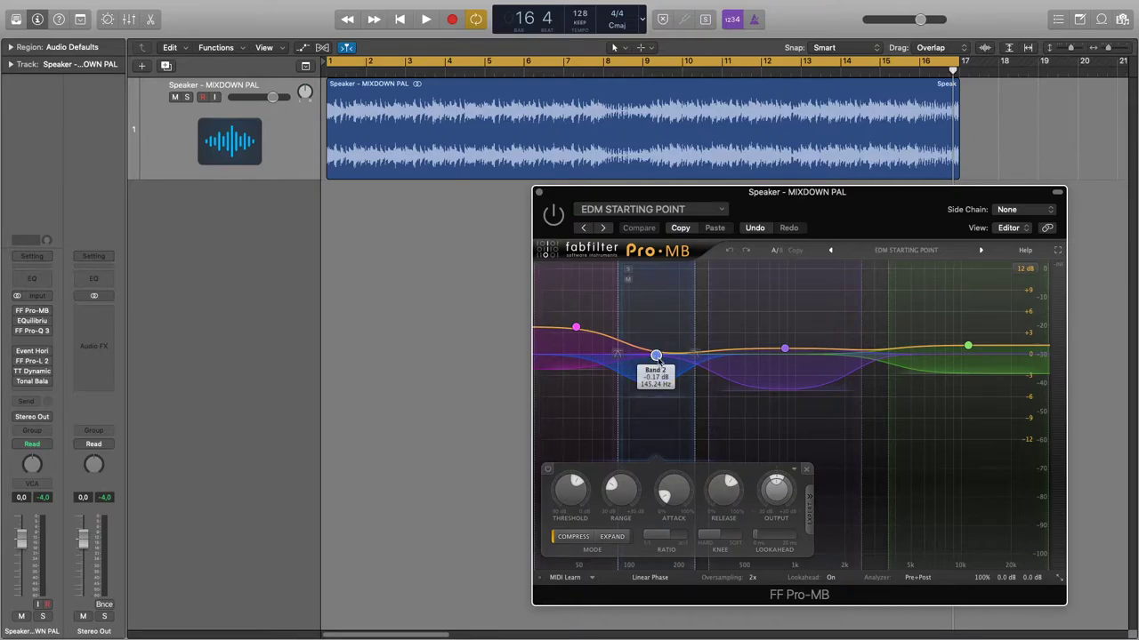
click(629, 269)
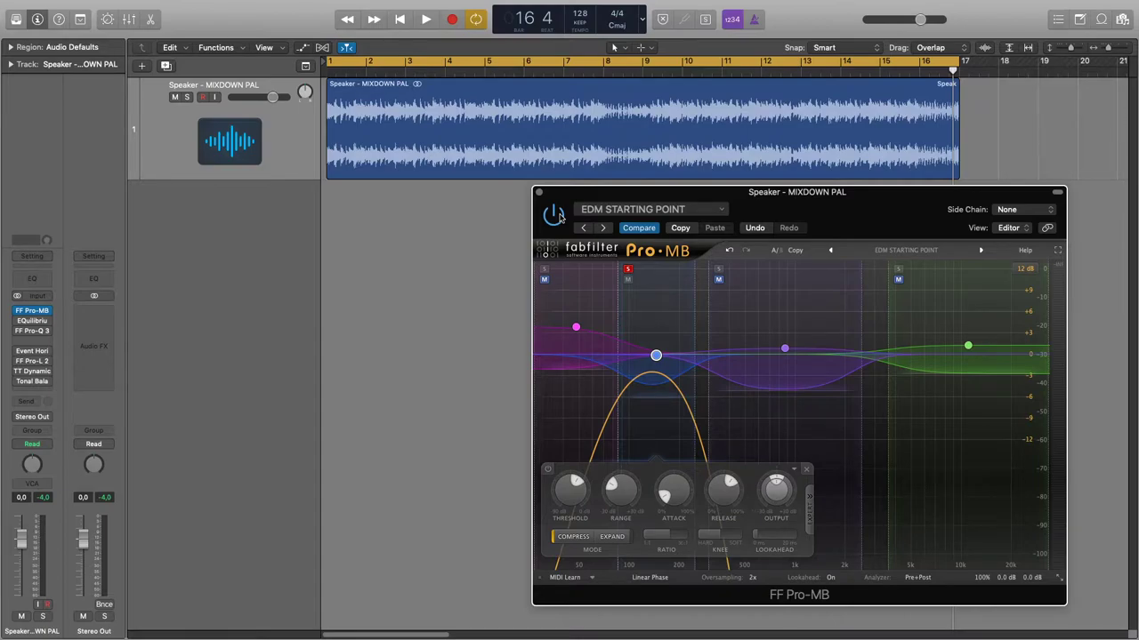
key(space)
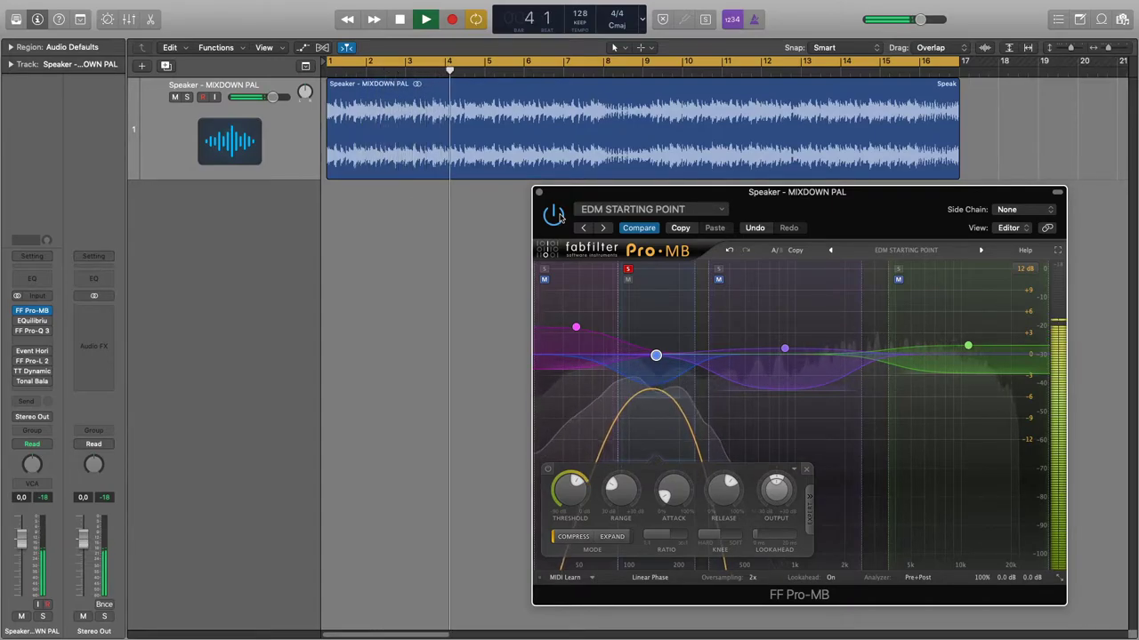
key(space)
click(628, 268)
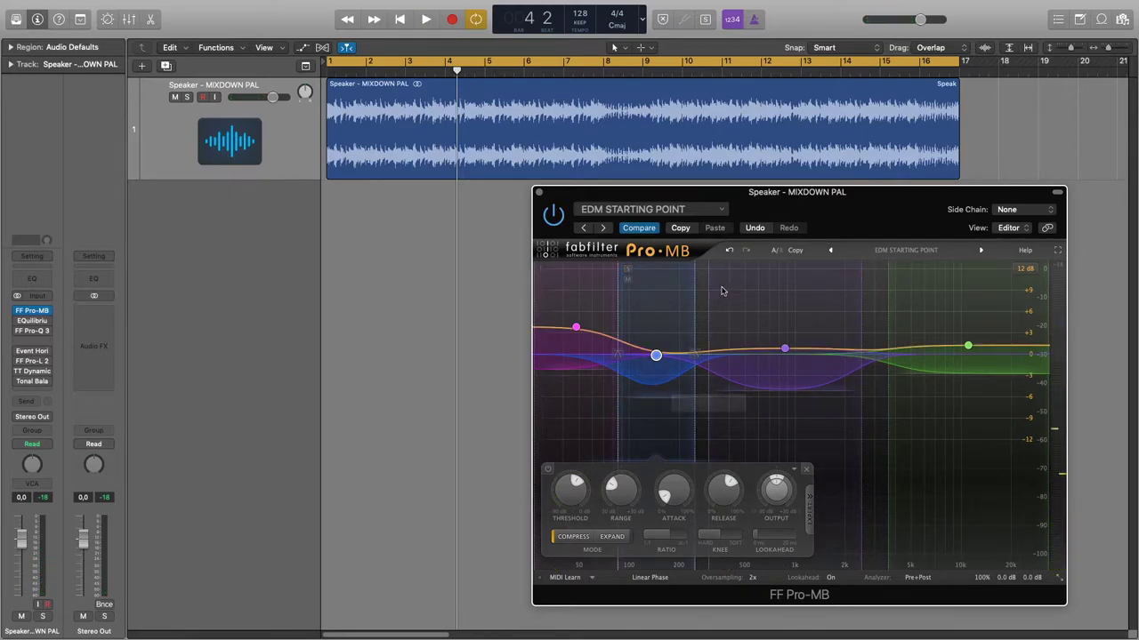
- Select the high-frequency band and set its compression range to about -3.15 dB, then check its attack
mouse_move(786, 363)
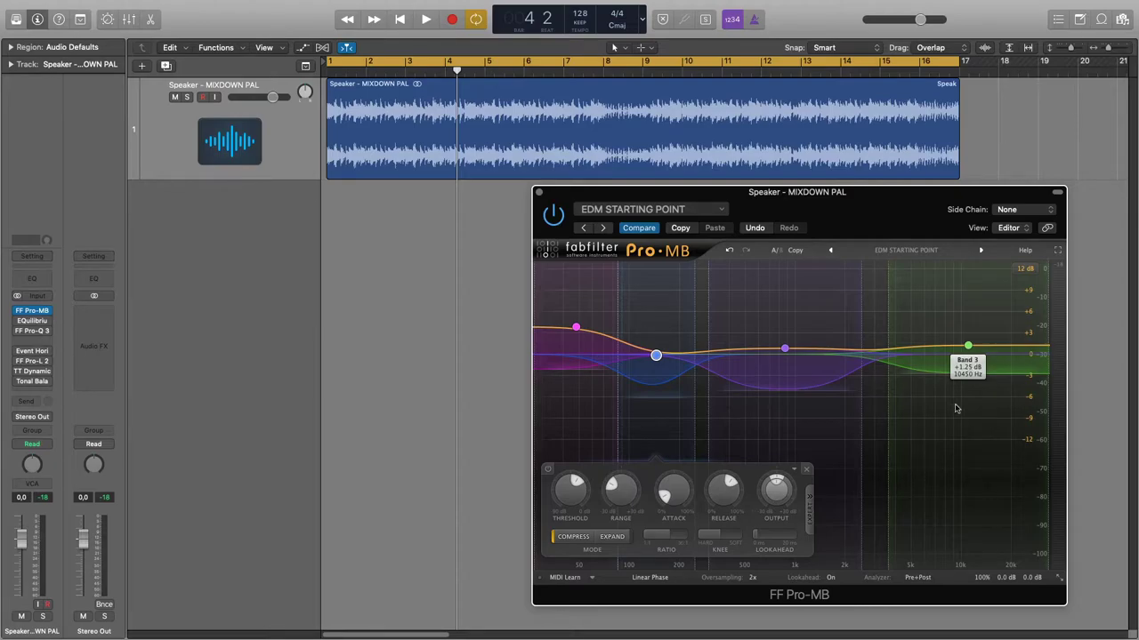
click(968, 365)
scroll(861, 482, up, 2)
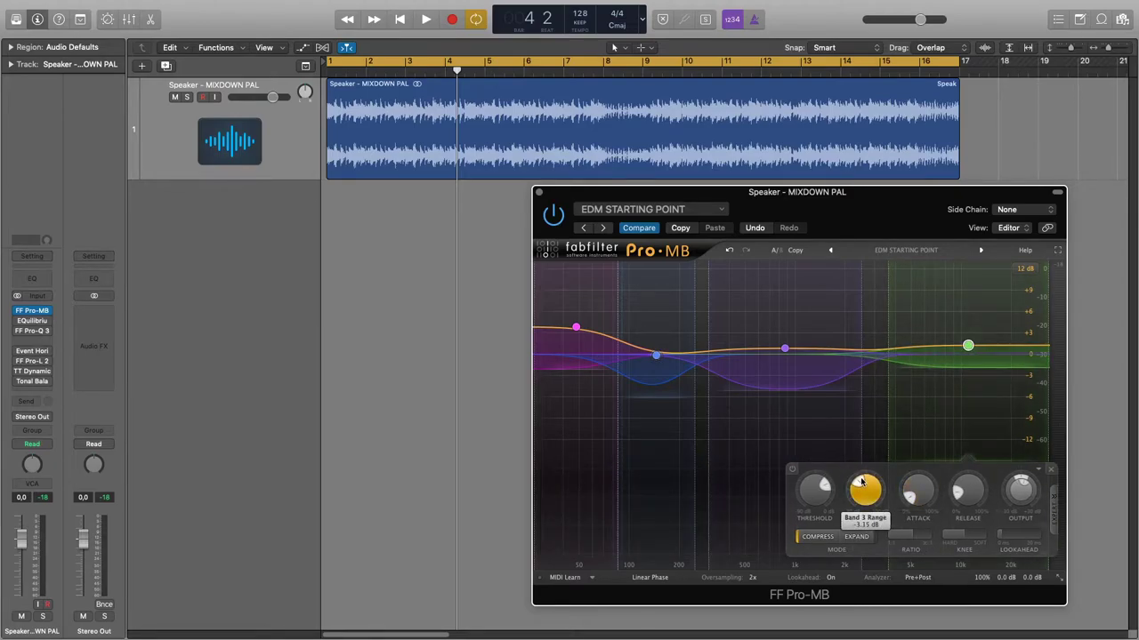
scroll(861, 482, up, 1)
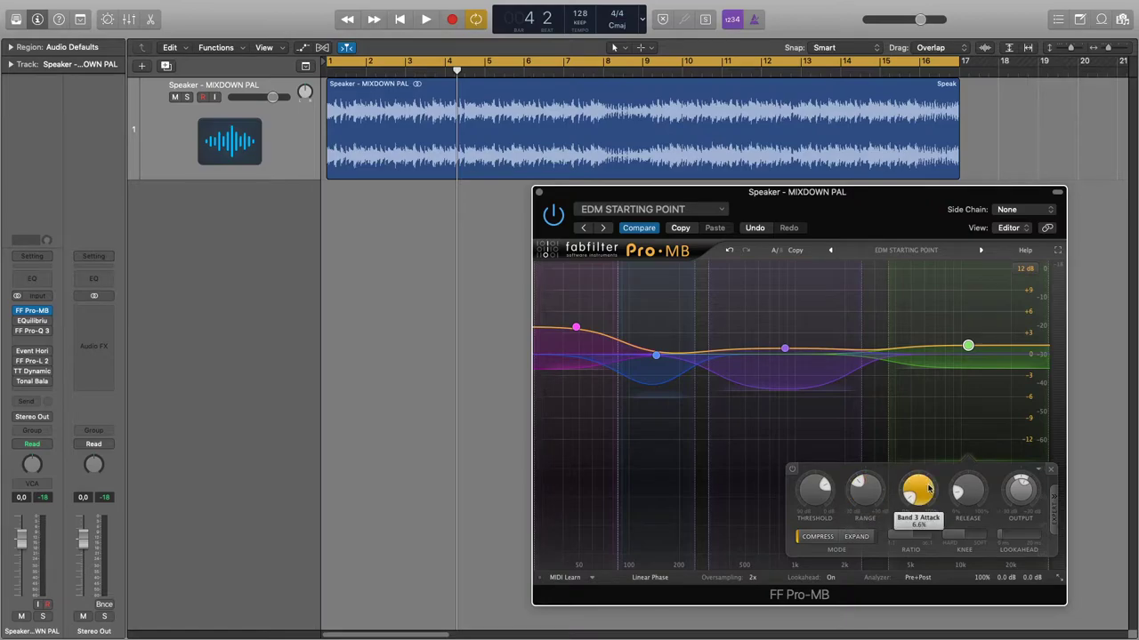
mouse_move(927, 488)
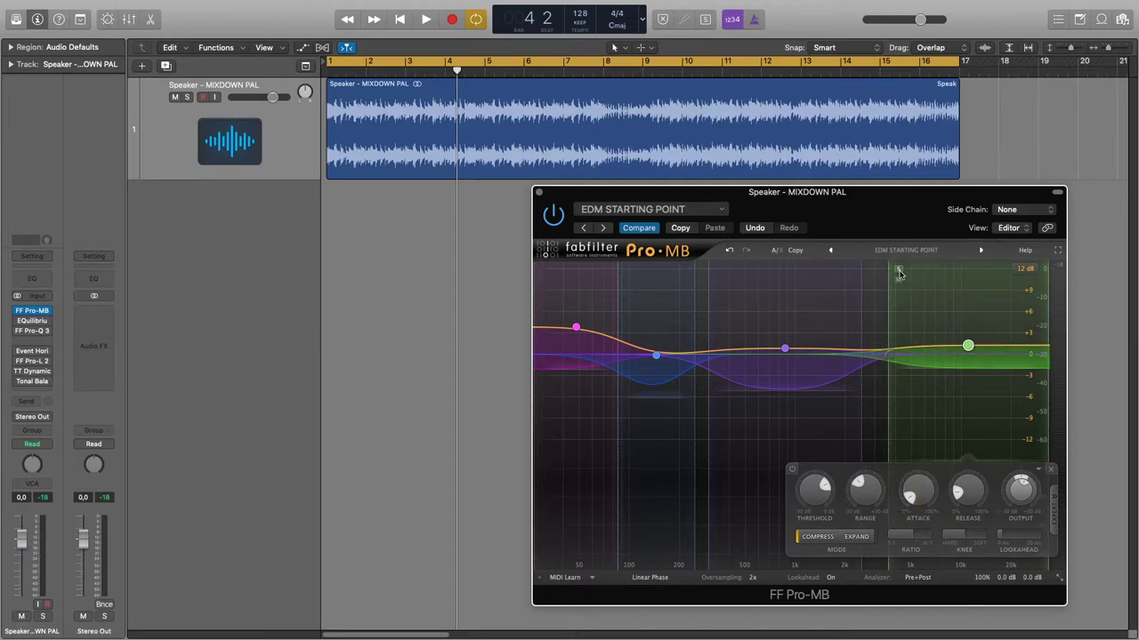
- Audition the high-frequency band soloed during playback, then unsolo it to hear all bands and stop
click(898, 269)
key(space)
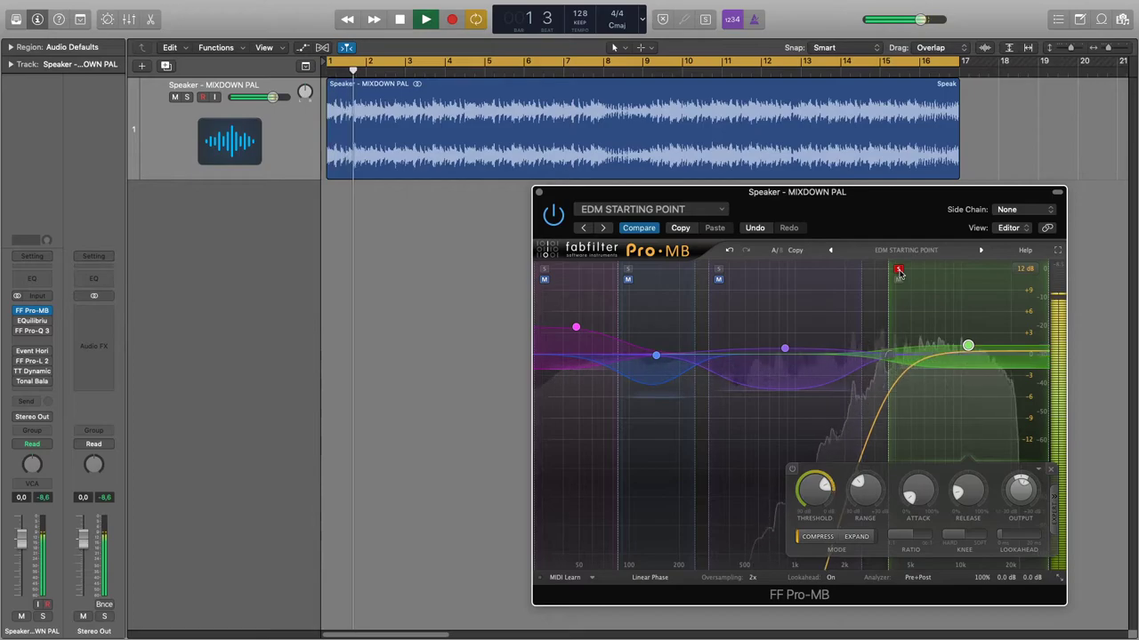
click(898, 269)
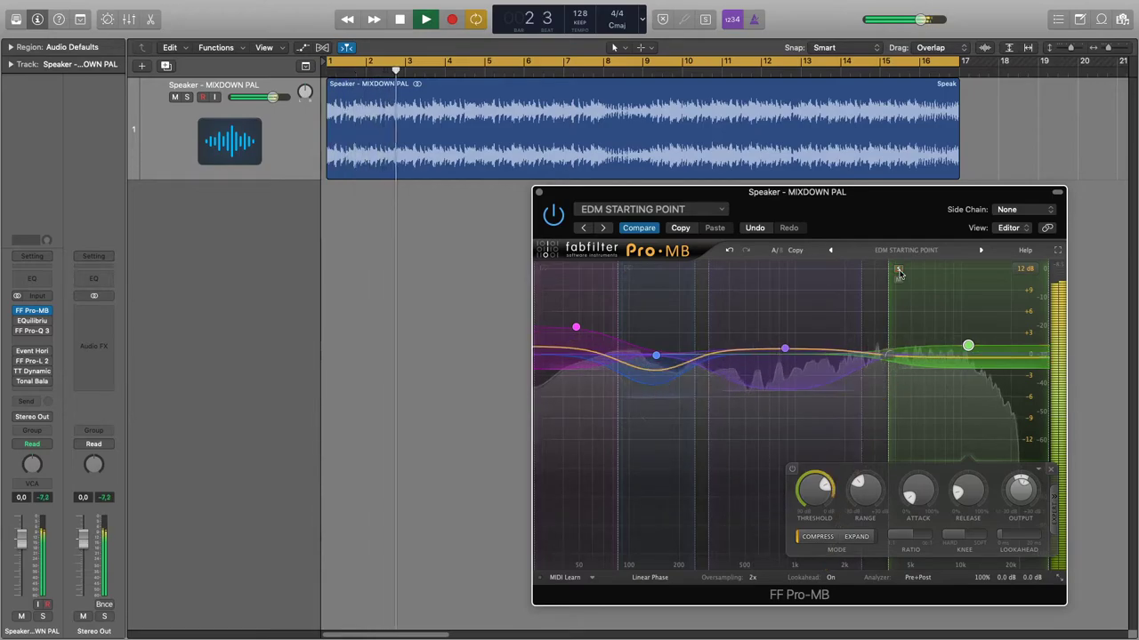
key(space)
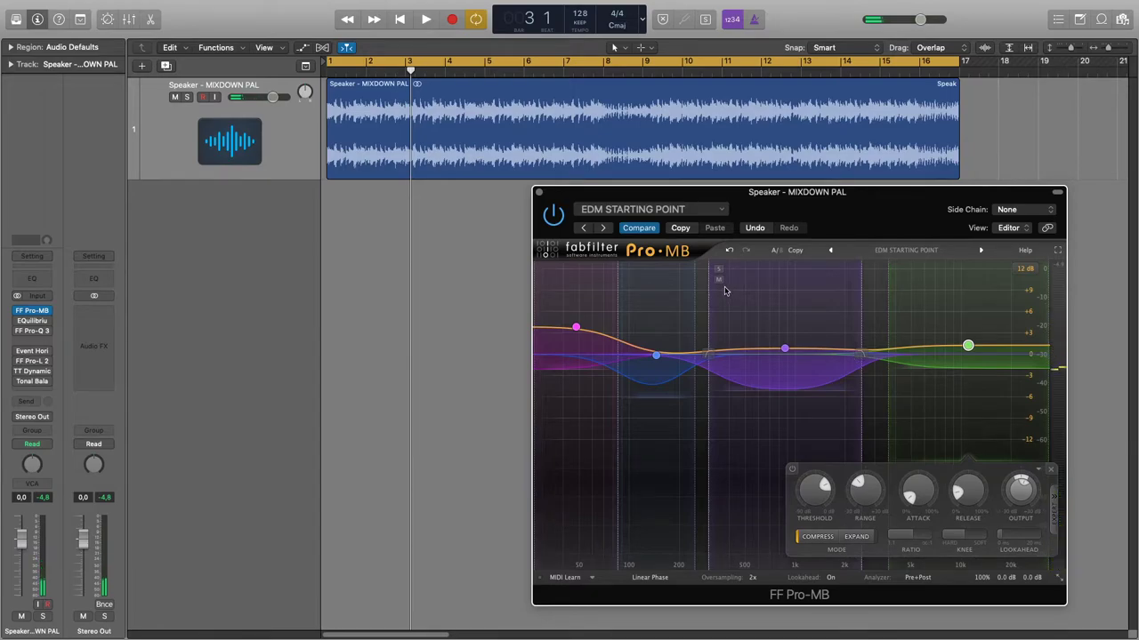
mouse_move(969, 360)
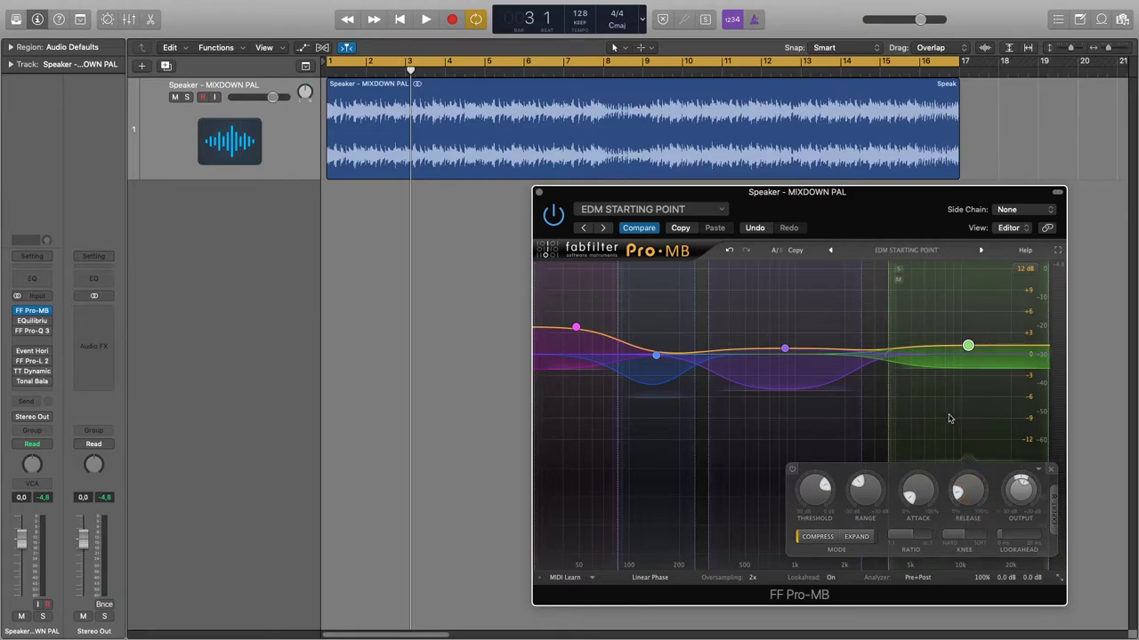
- Reopen Pro-MB and compare the mixdown bypassed and processed during playback, leaving the compressor enabled
click(539, 193)
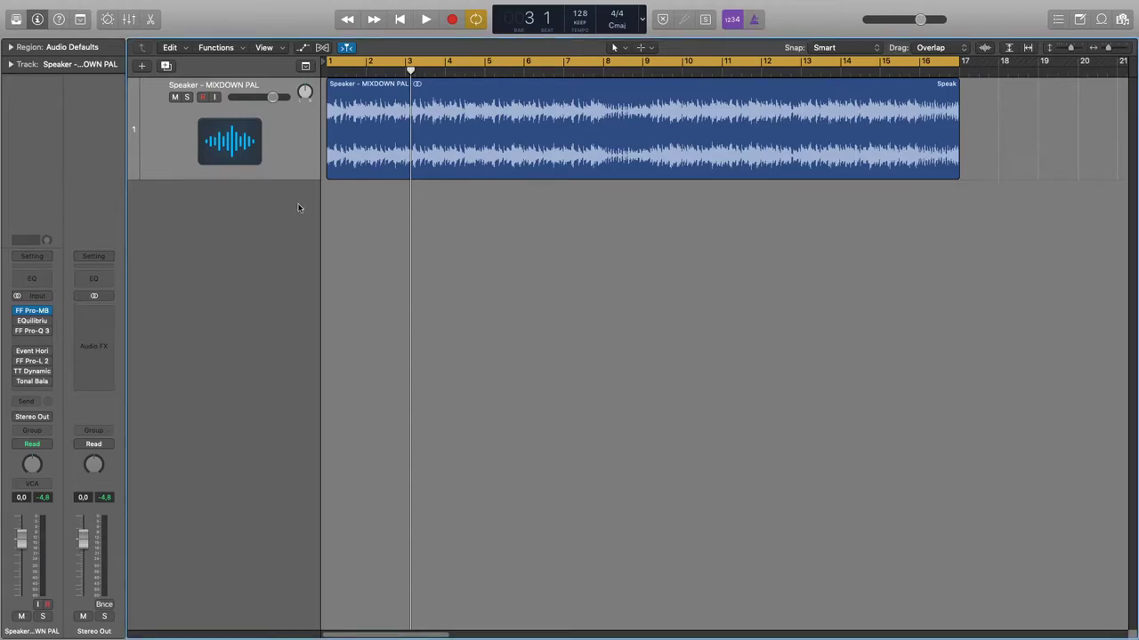
click(34, 311)
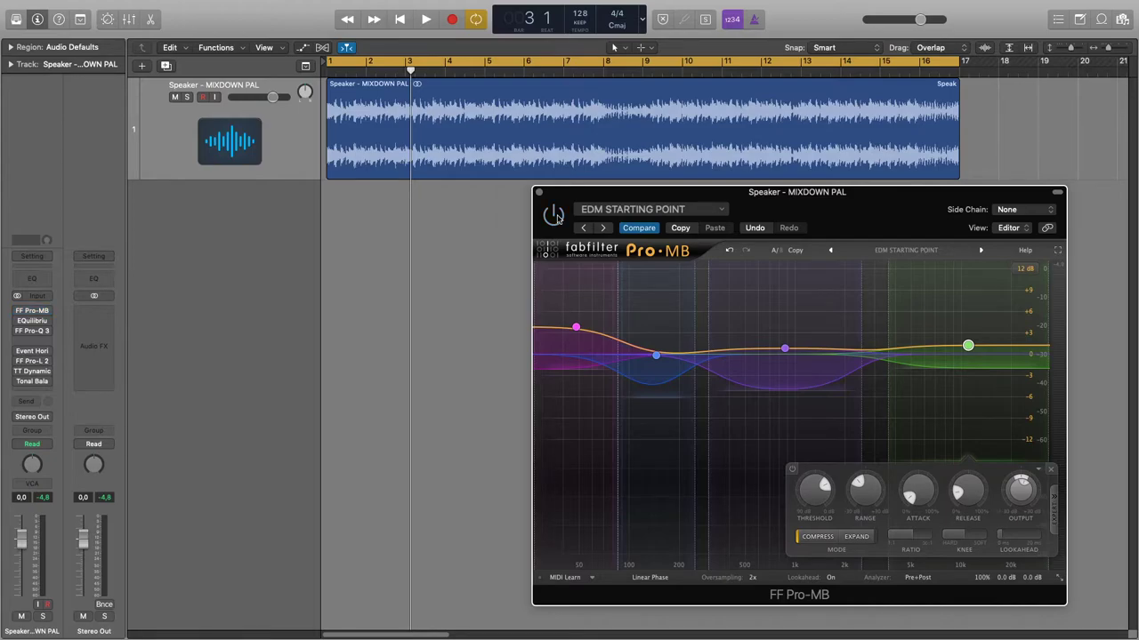
key(space)
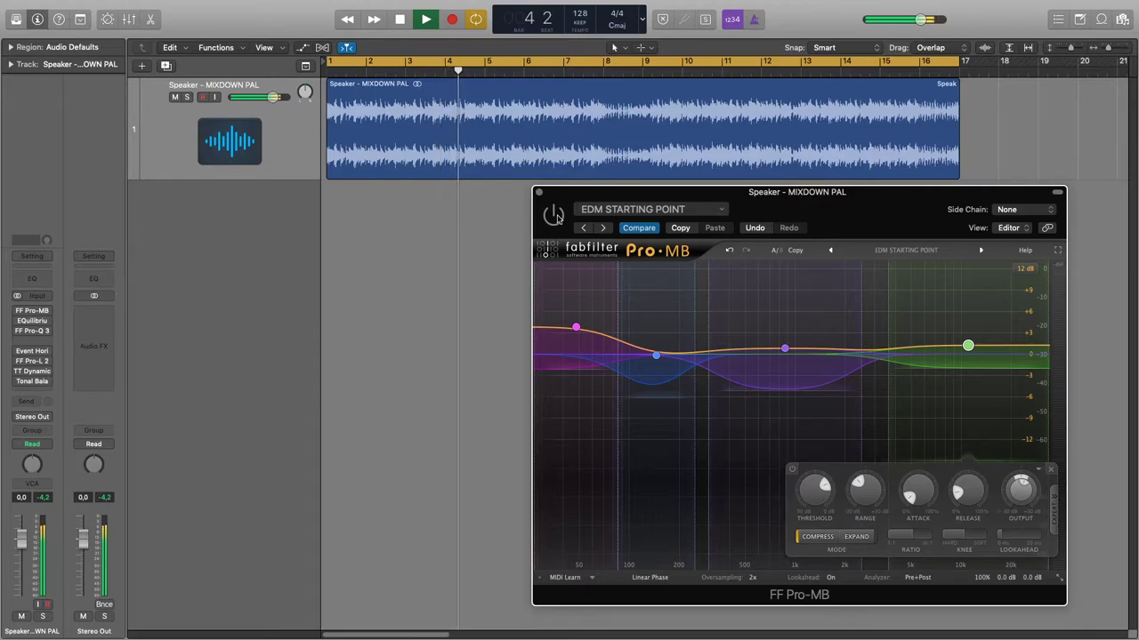
click(553, 215)
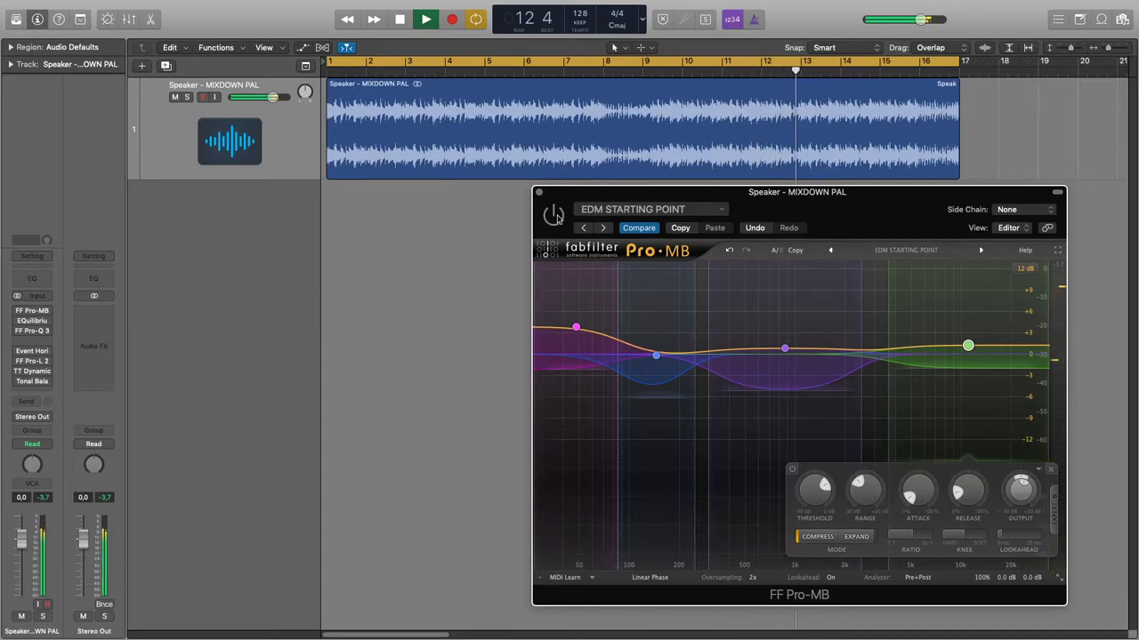
click(555, 216)
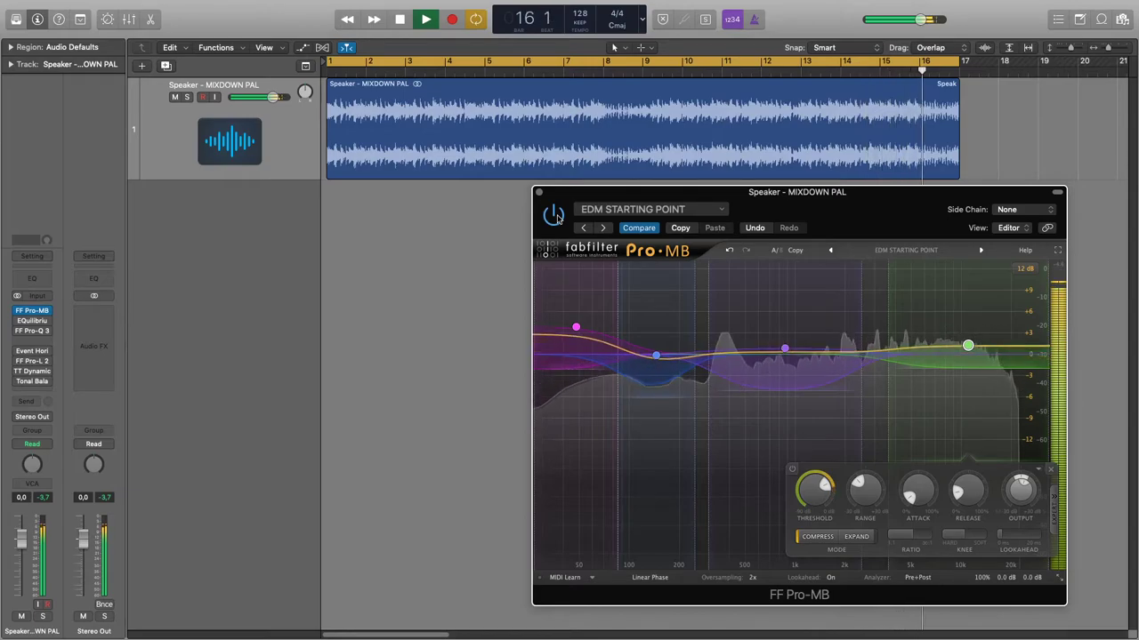
key(space)
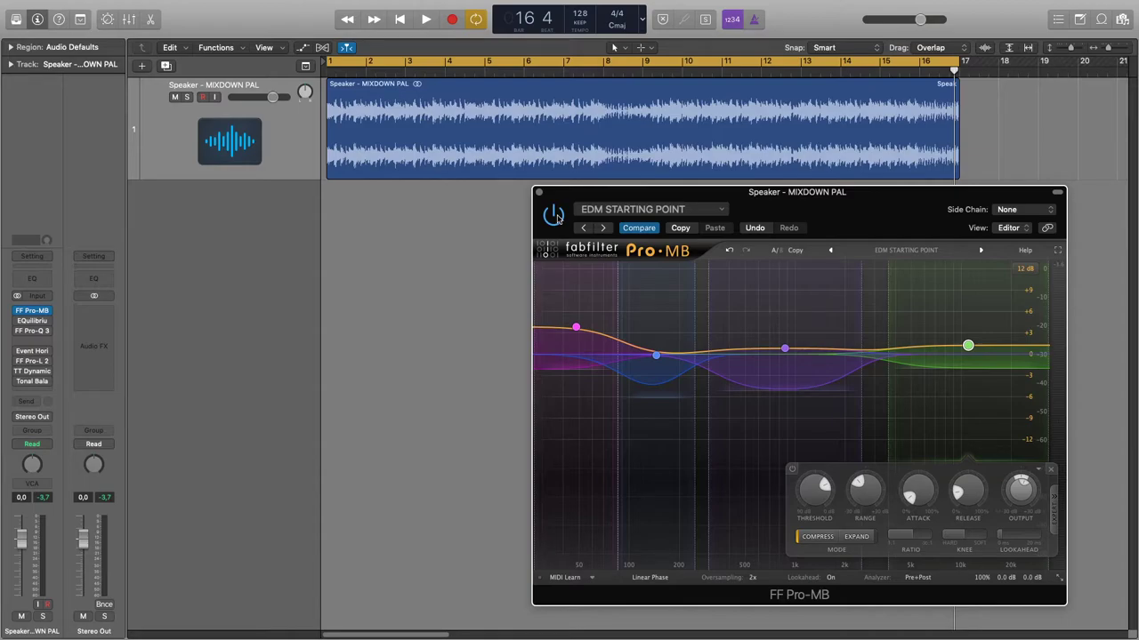
- Open the EQuilibrium equalizer, reposition its window beside Pro-MB, and inspect the high-shelf band's settings
click(24, 323)
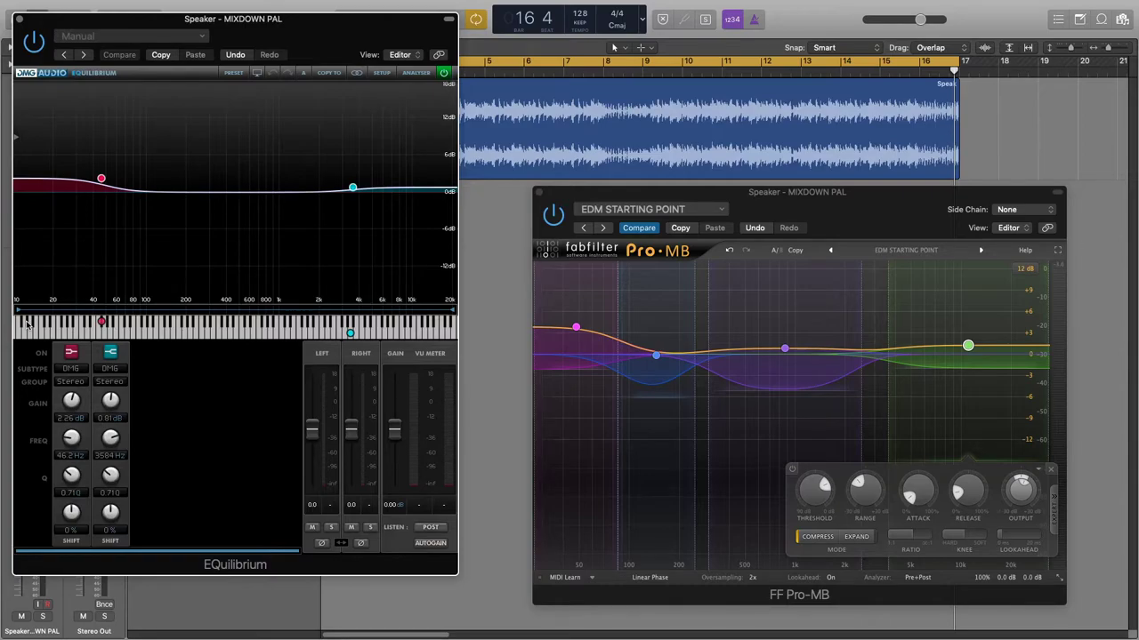
drag(318, 50, 332, 95)
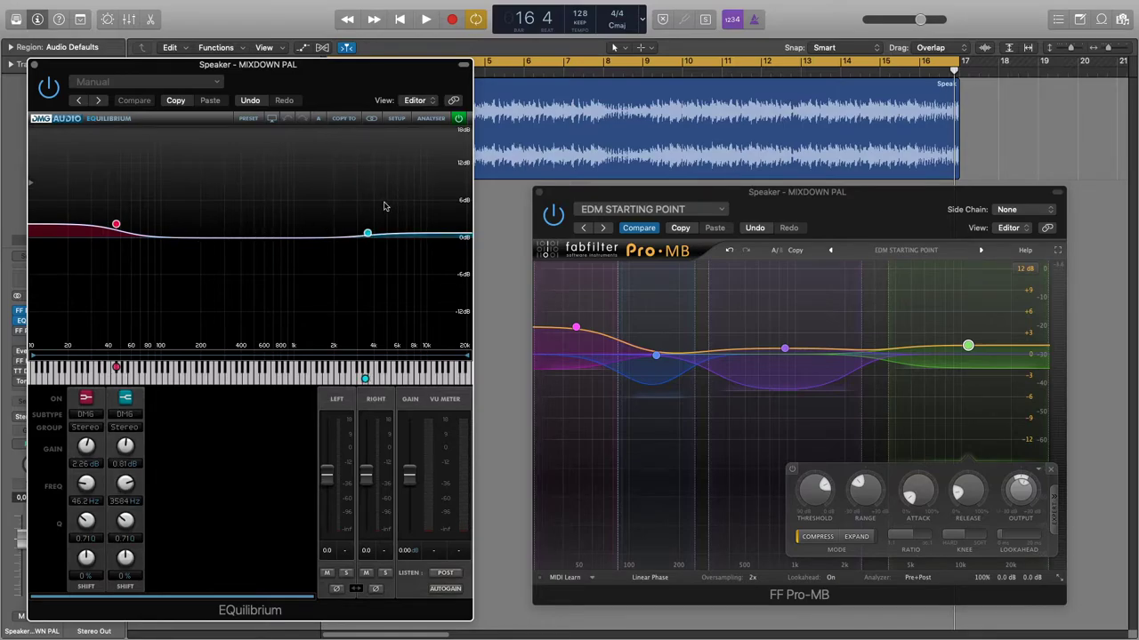
mouse_move(368, 234)
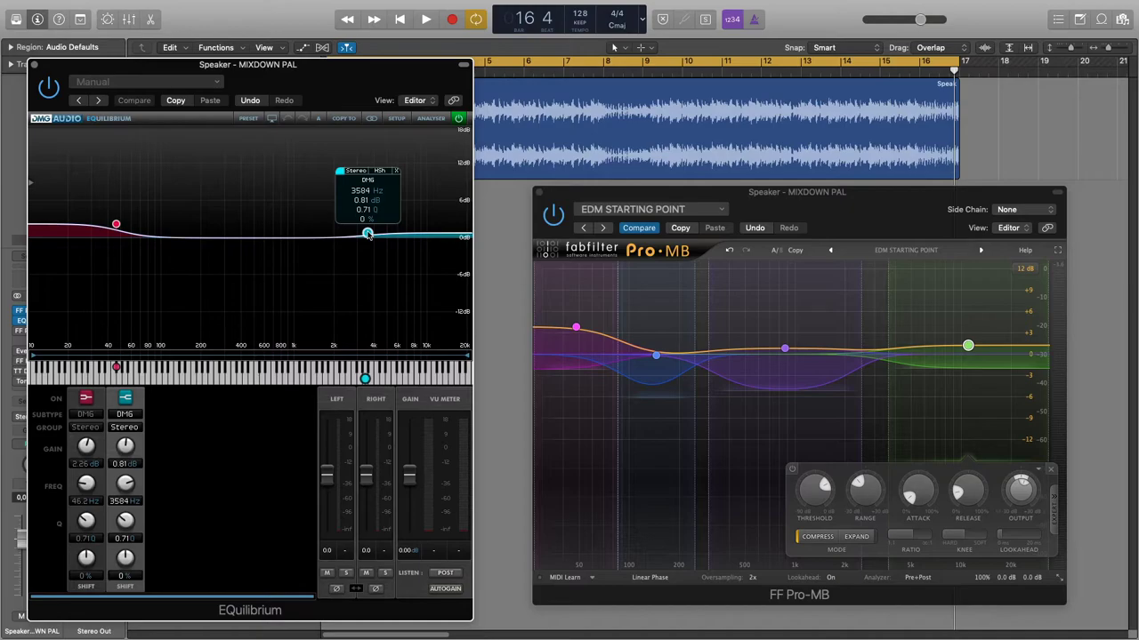
- Play the mixdown and compare it with EQuilibrium repeatedly bypassed and enabled, leaving the equalizer active
click(459, 118)
key(space)
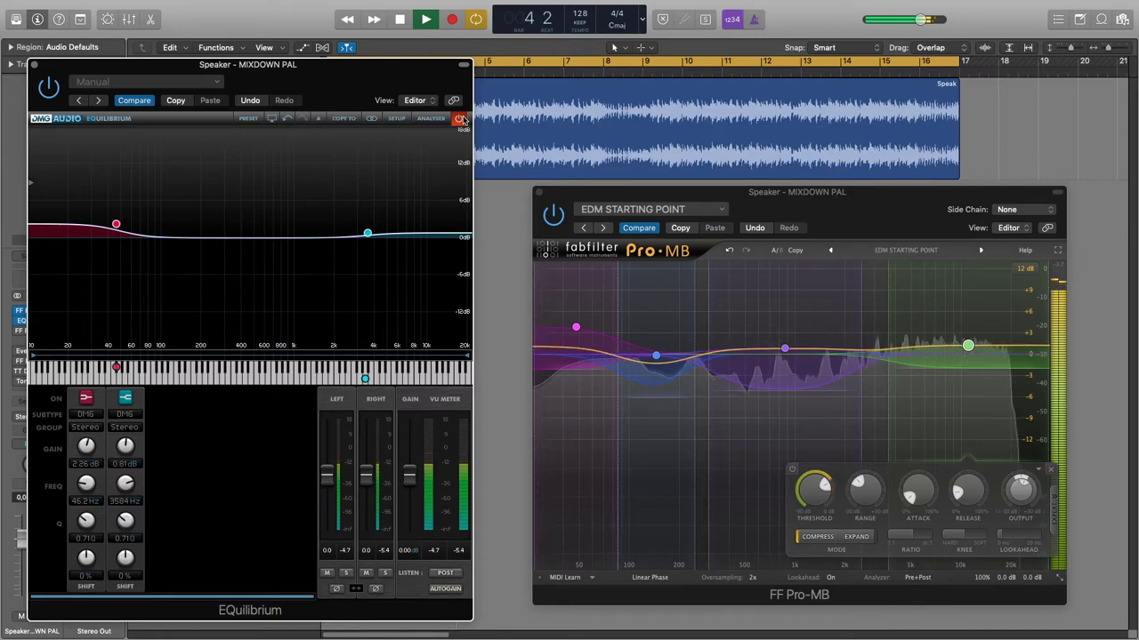
click(460, 119)
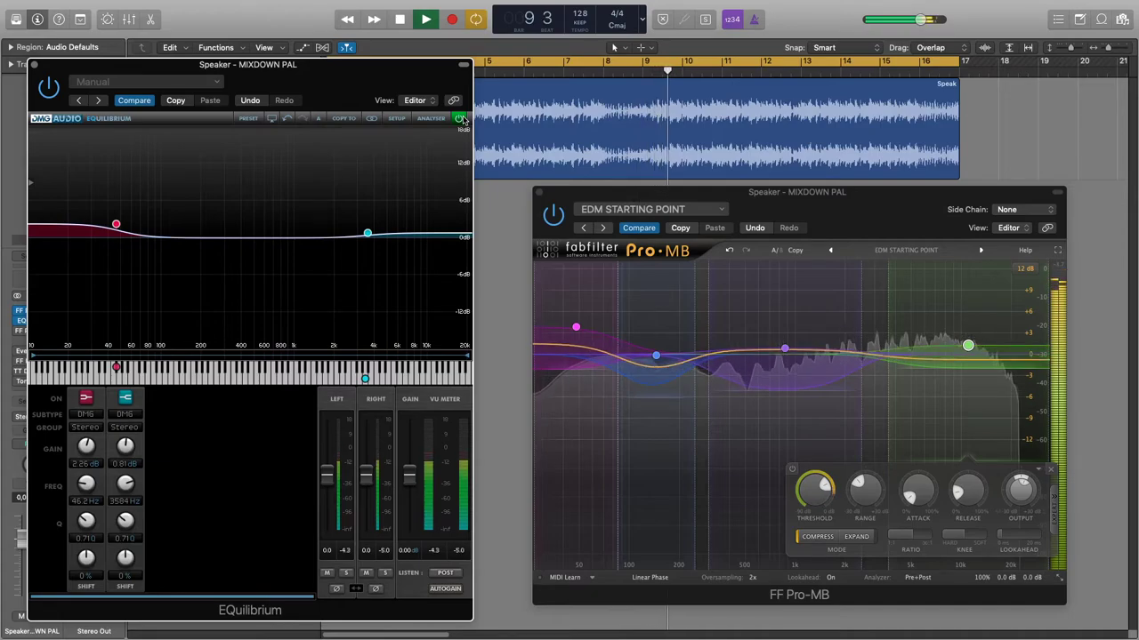
click(460, 118)
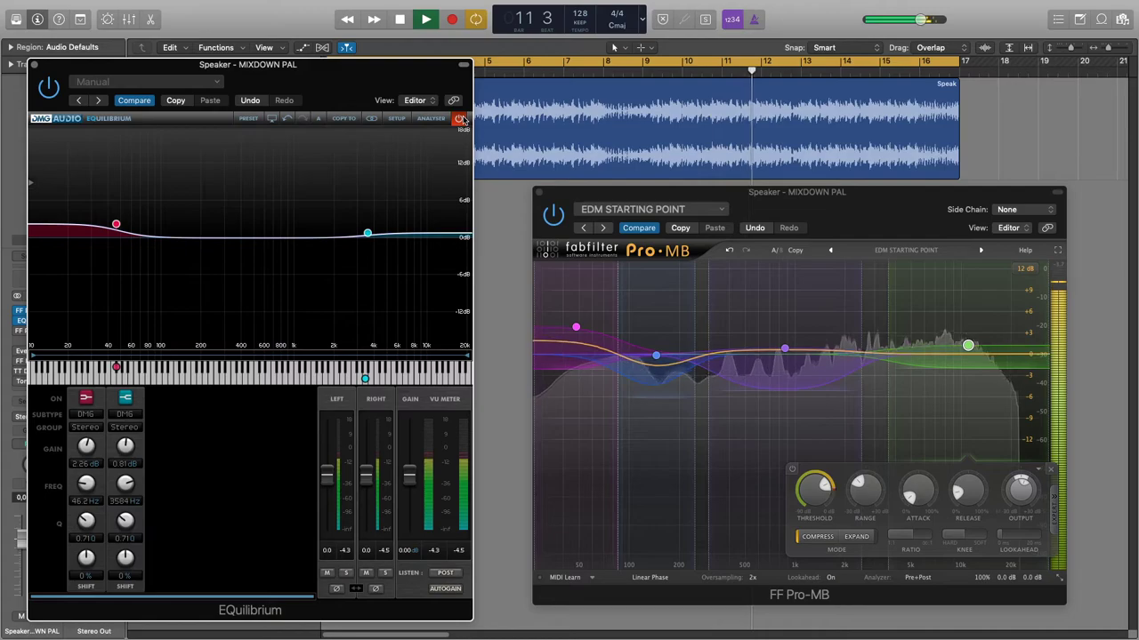
click(460, 118)
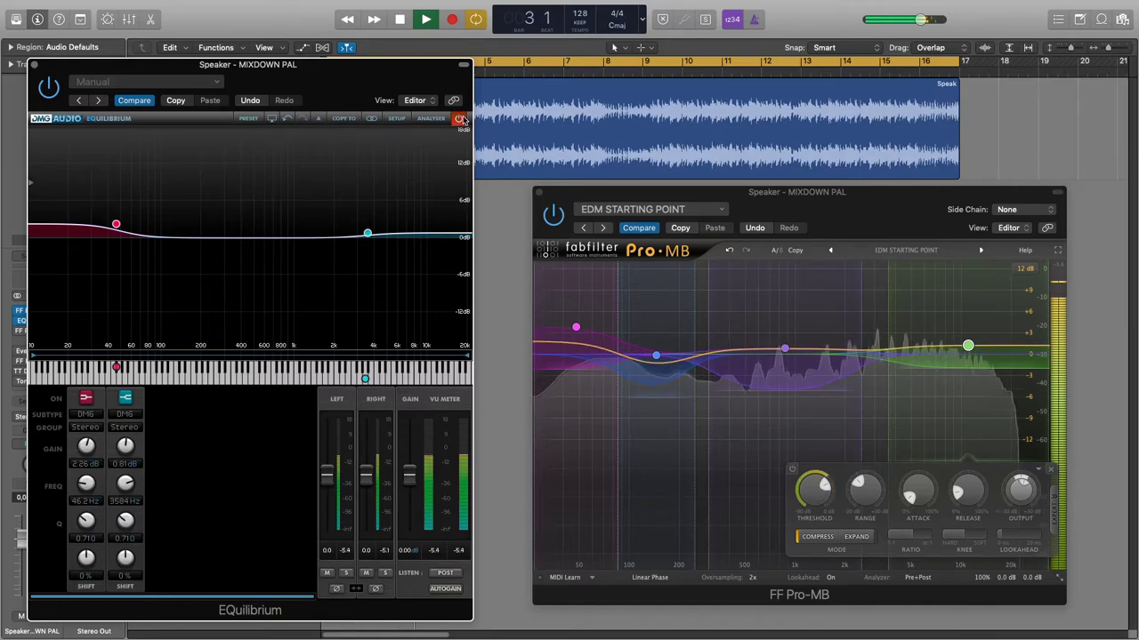
click(460, 119)
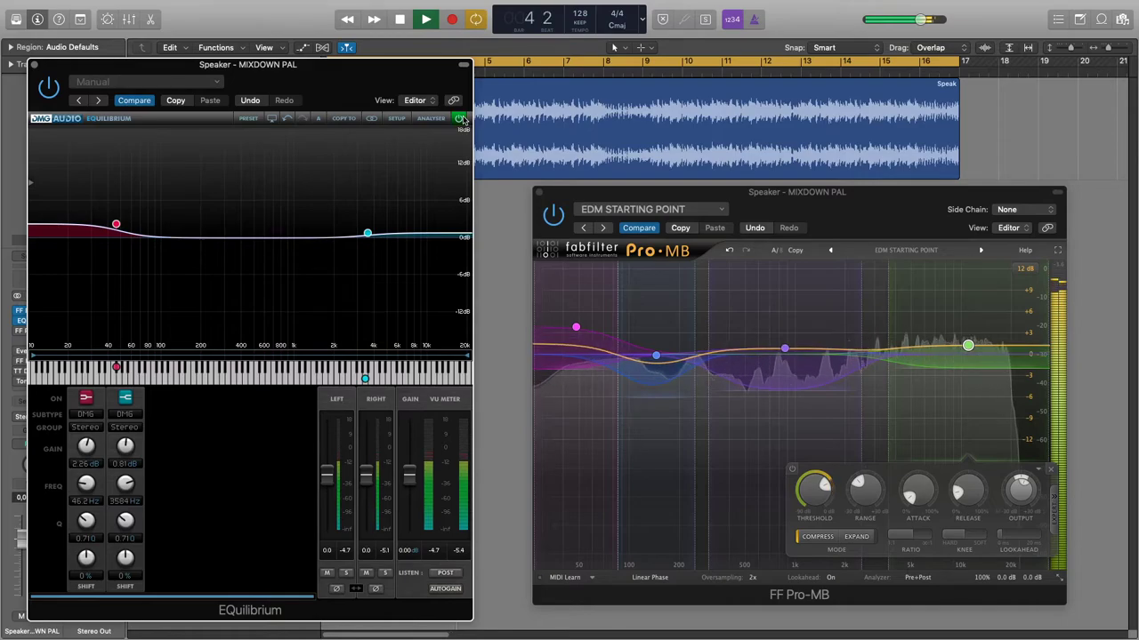
- Stop playback and close the EQuilibrium and Pro-MB plug-in windows
key(space)
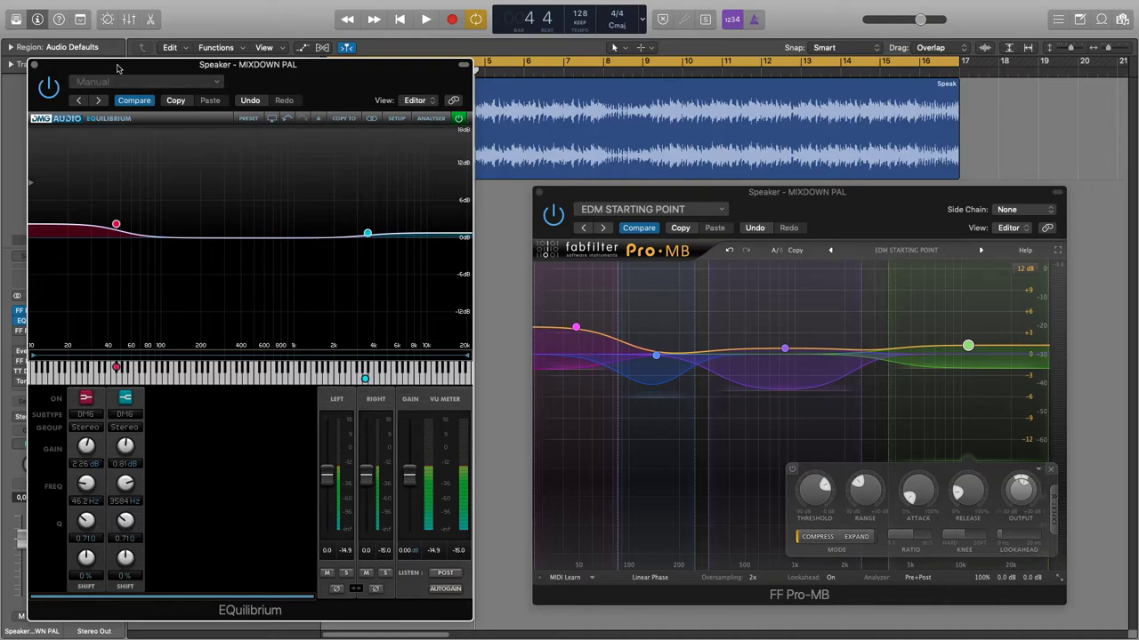
click(35, 66)
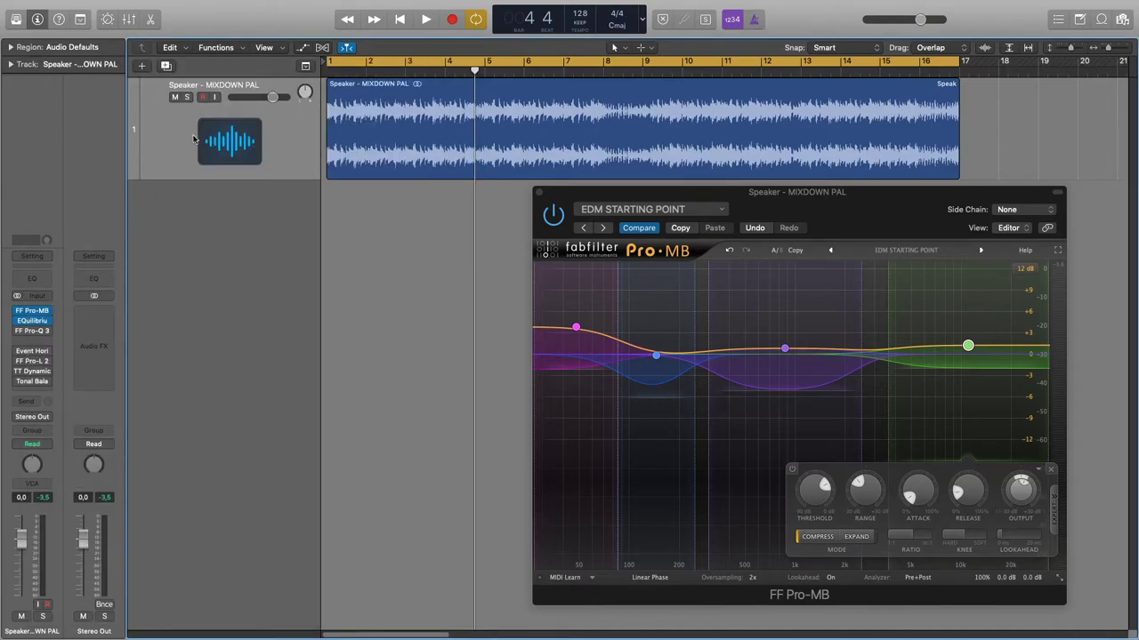
click(538, 192)
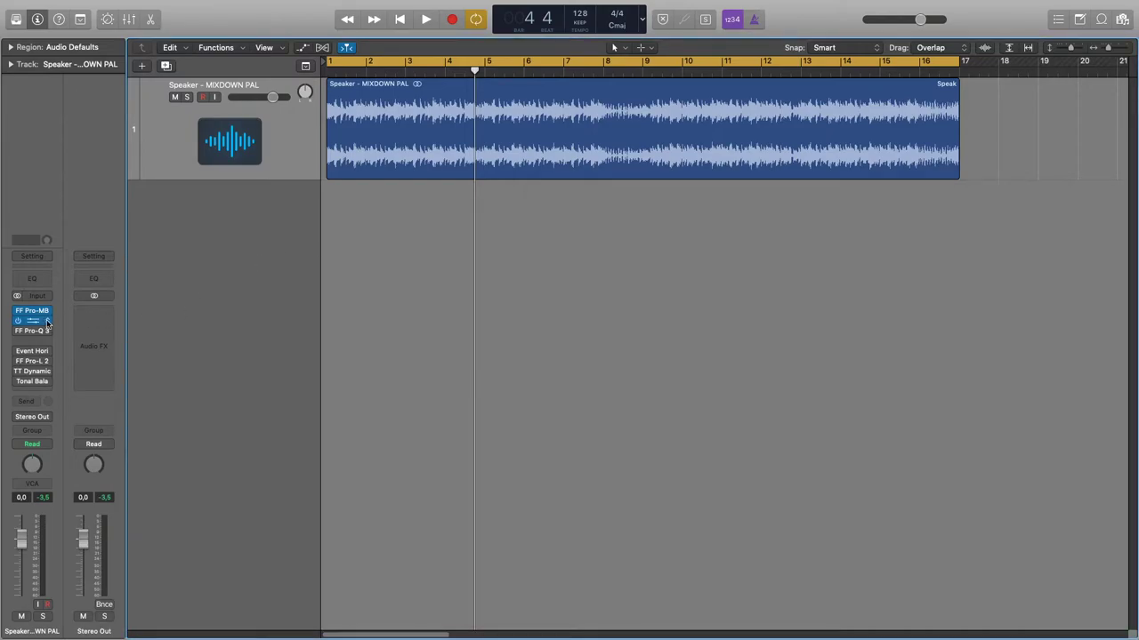
- Enable Pro-Q 3, Event Horizon, Pro-L 2 and TT Dynamic Range Meter, and open the meter clear of the channel strips
click(18, 370)
mouse_move(41, 373)
click(41, 373)
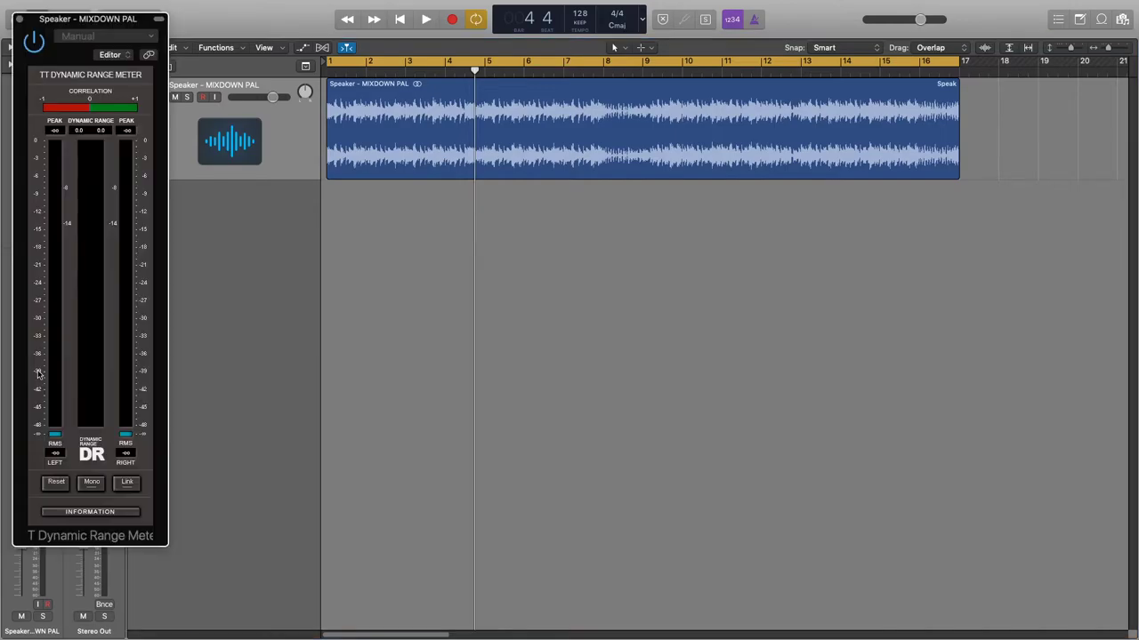
drag(140, 19, 400, 86)
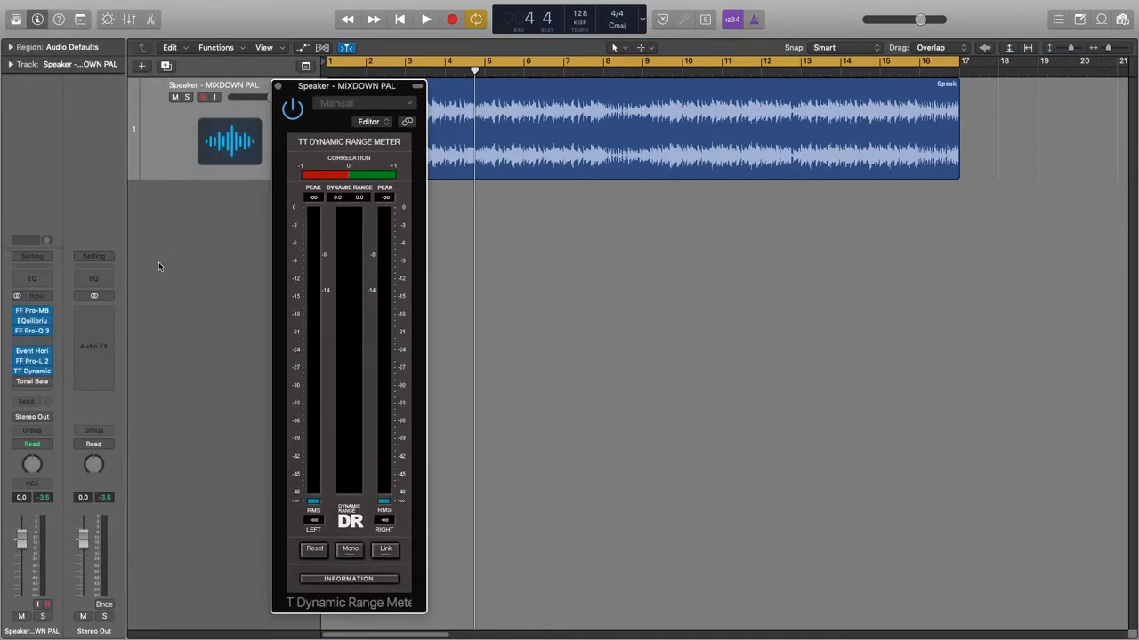
- Open the Event Horizon clipper, expand its parameters to review the threshold, ceiling and soft clip settings, and close it
click(43, 350)
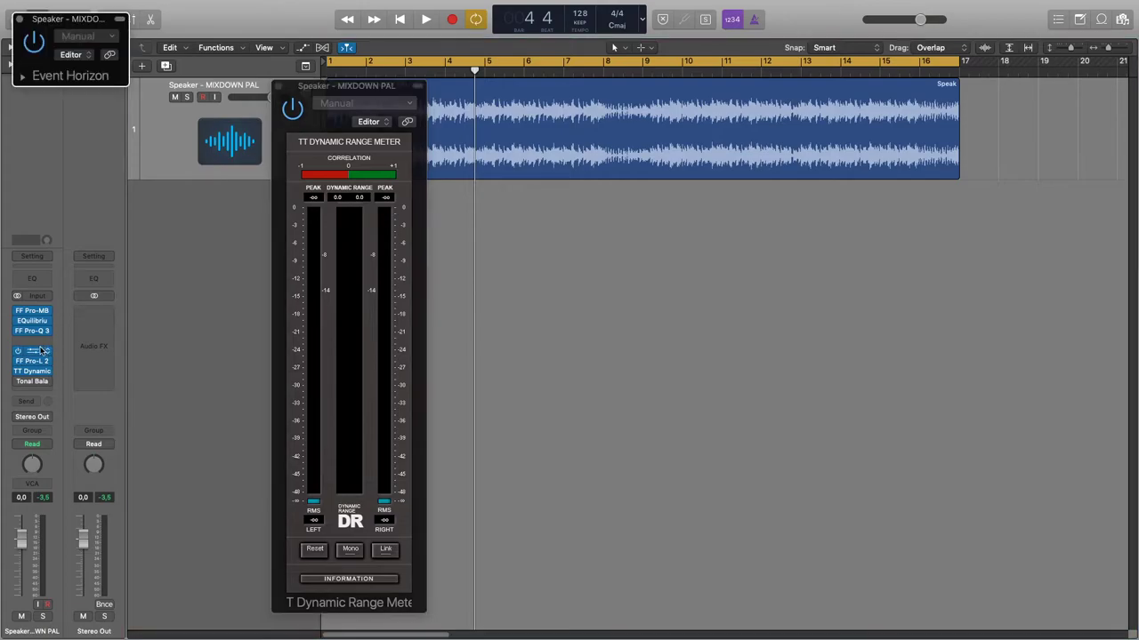
click(24, 78)
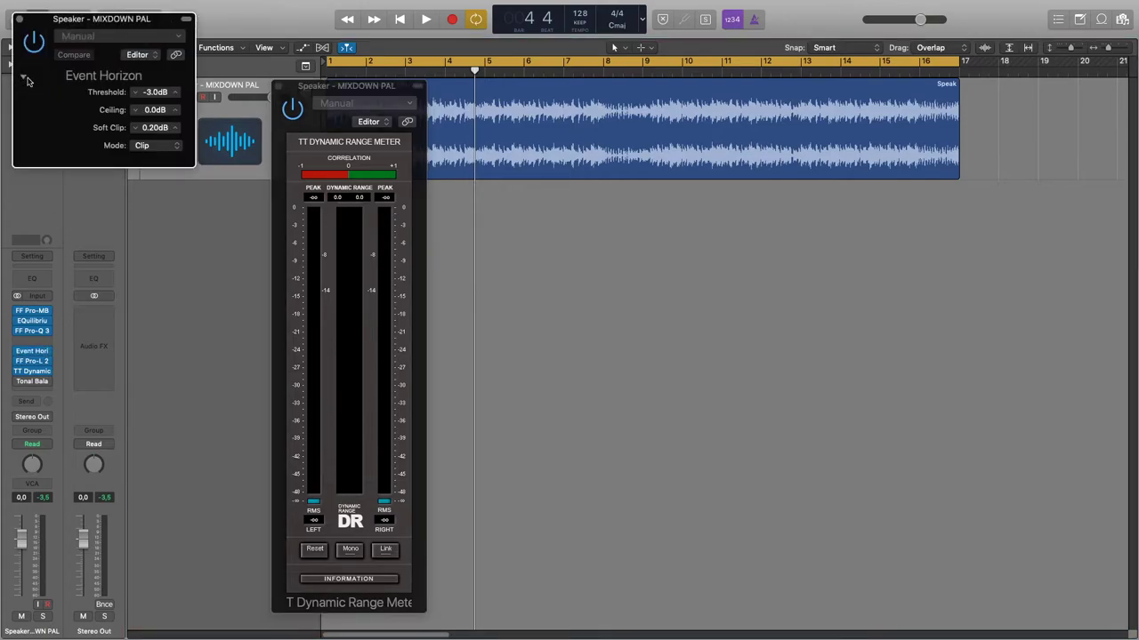
click(17, 16)
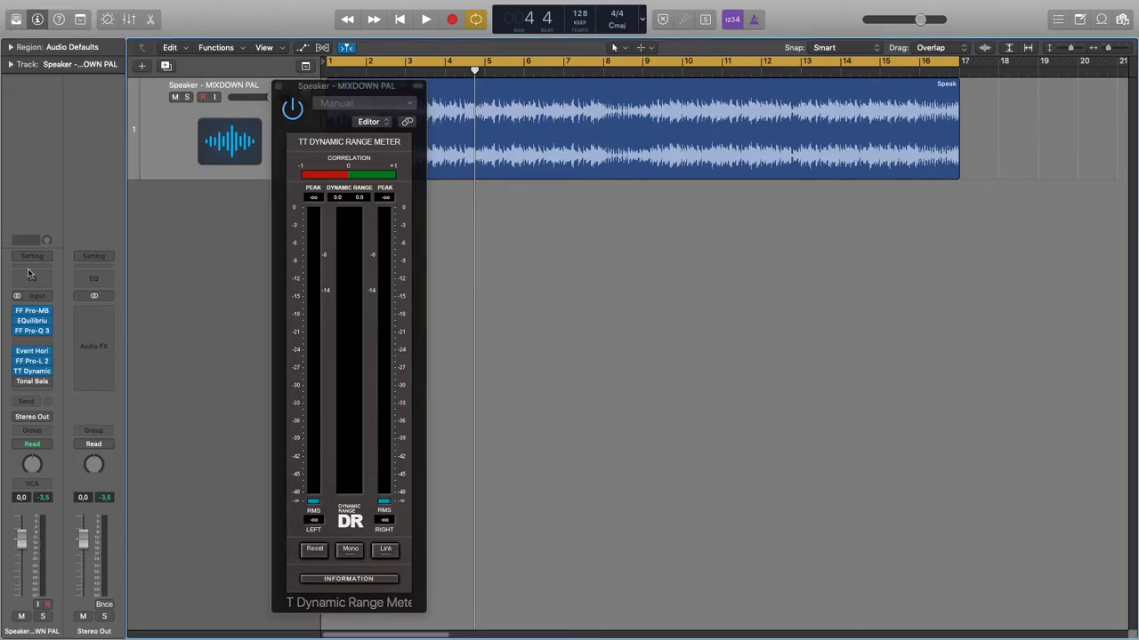
- Open the Pro-L 2 limiter beside the dynamic range meter and play the mixdown to monitor gain reduction and loudness, stopping near bar 17
click(38, 362)
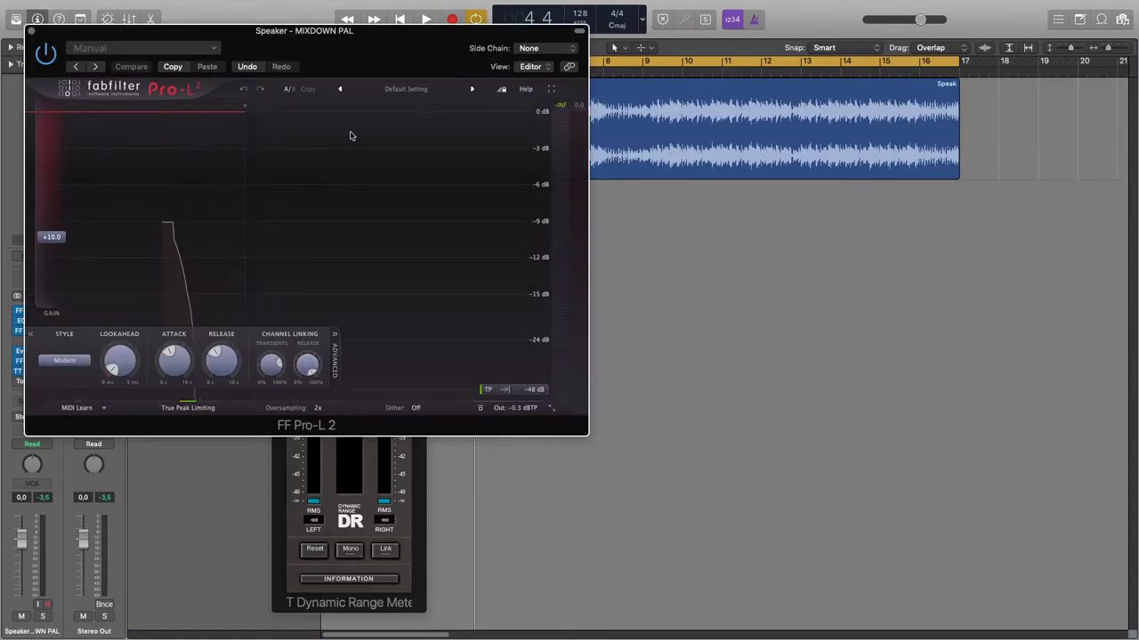
drag(400, 44, 849, 203)
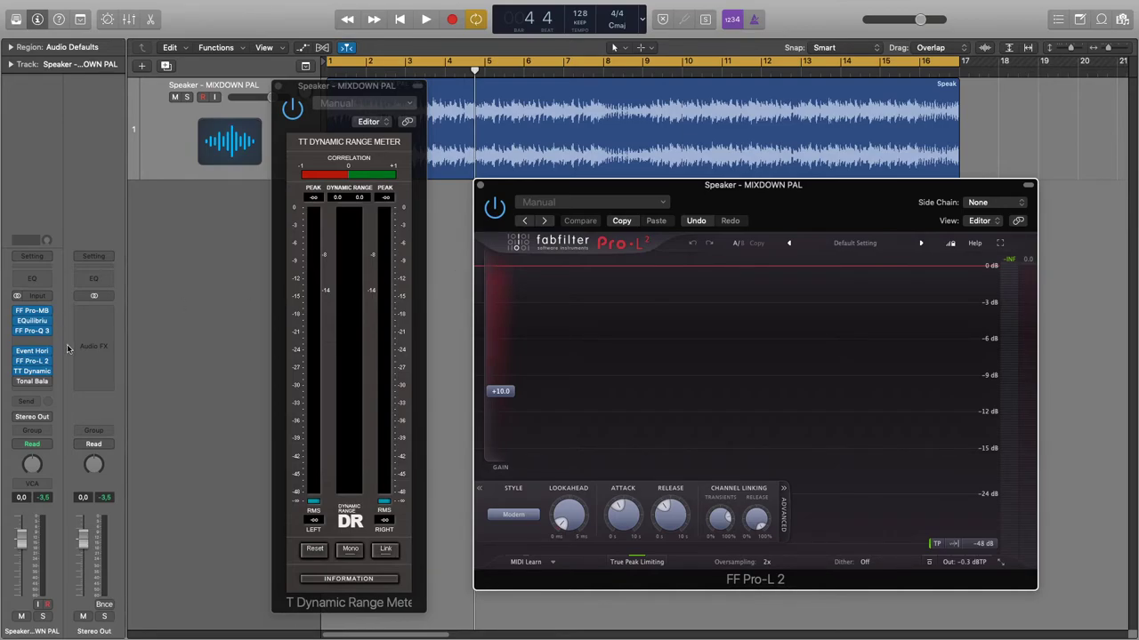
mouse_move(37, 311)
key(space)
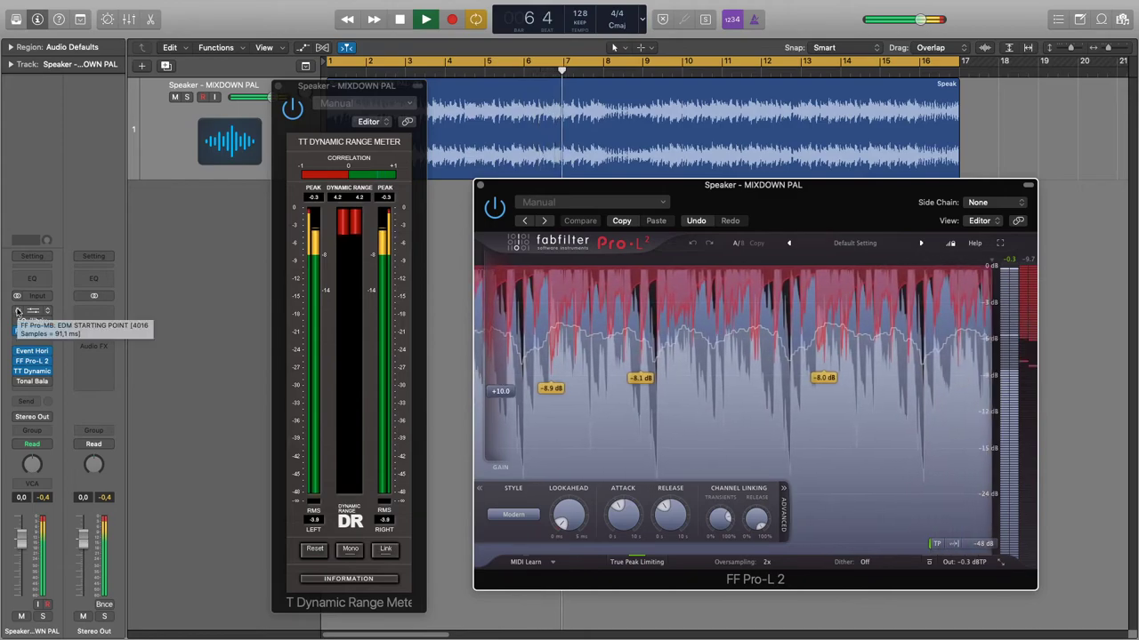
click(79, 329)
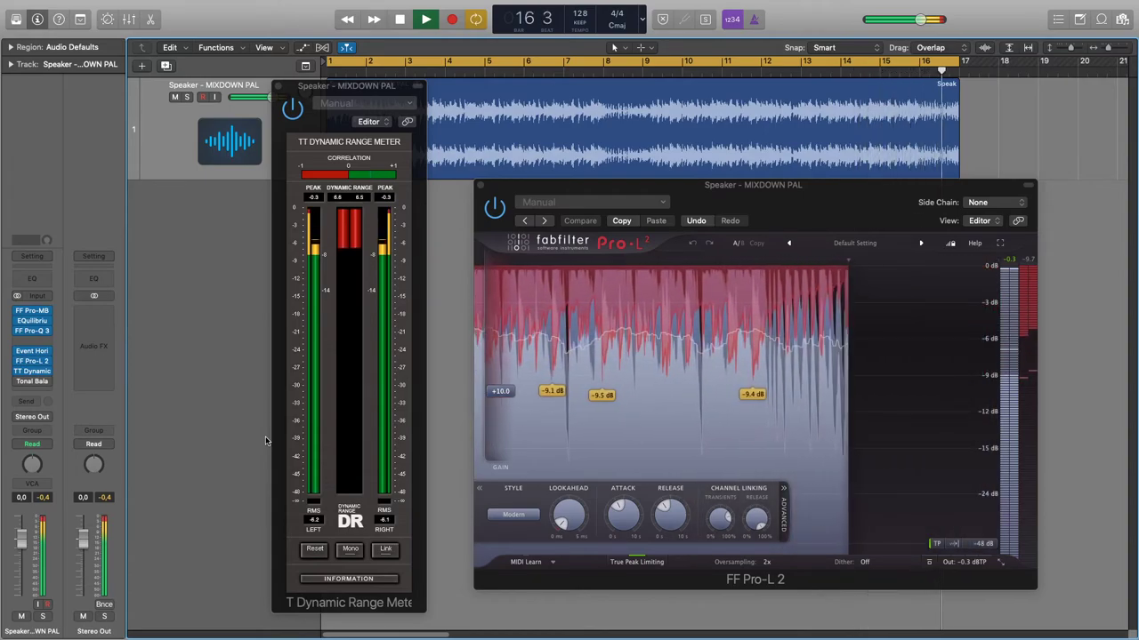
key(space)
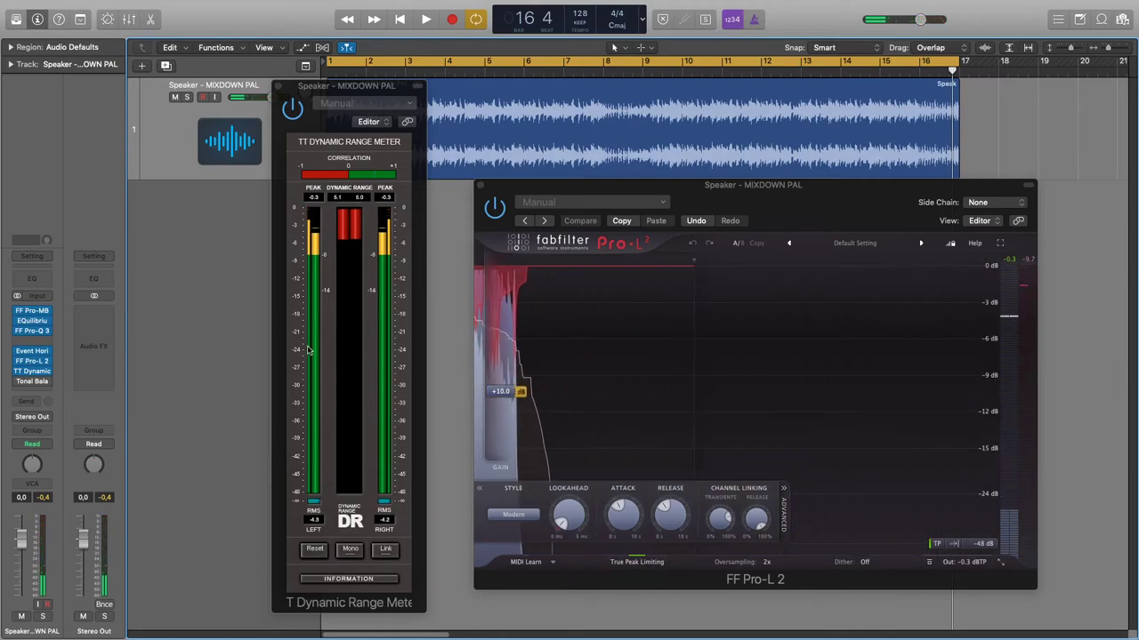
- Check the dynamic range meter's readings, and close the Pro-L 2 and meter windows
click(389, 257)
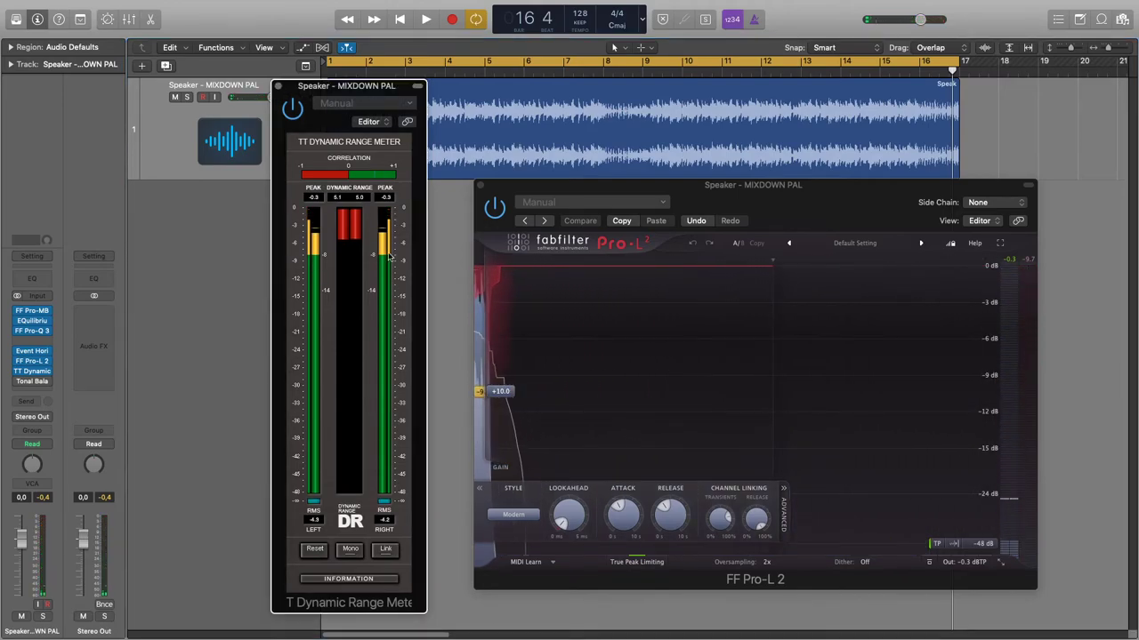
click(480, 185)
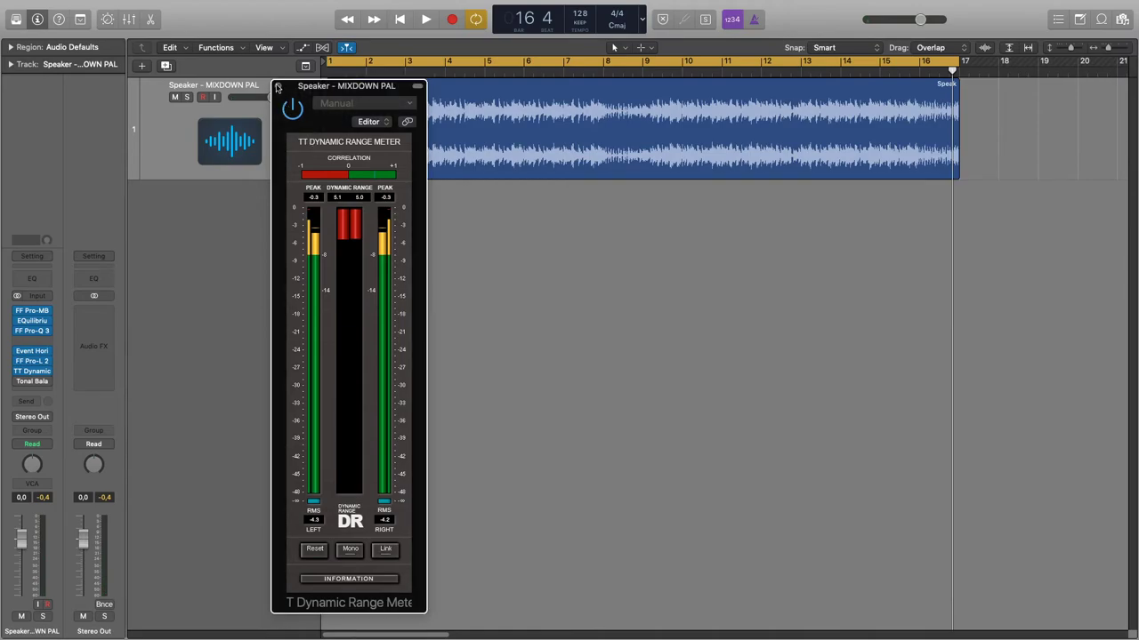
click(278, 87)
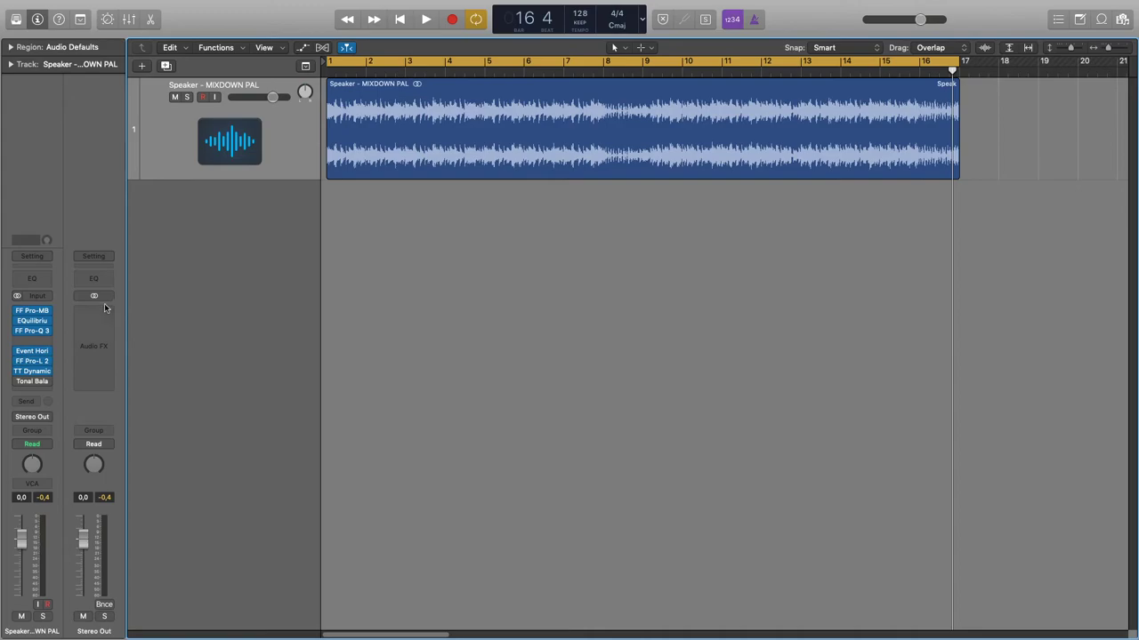
- Reopen Pro-MB to review its high-frequency band's controls, and close it again
click(32, 313)
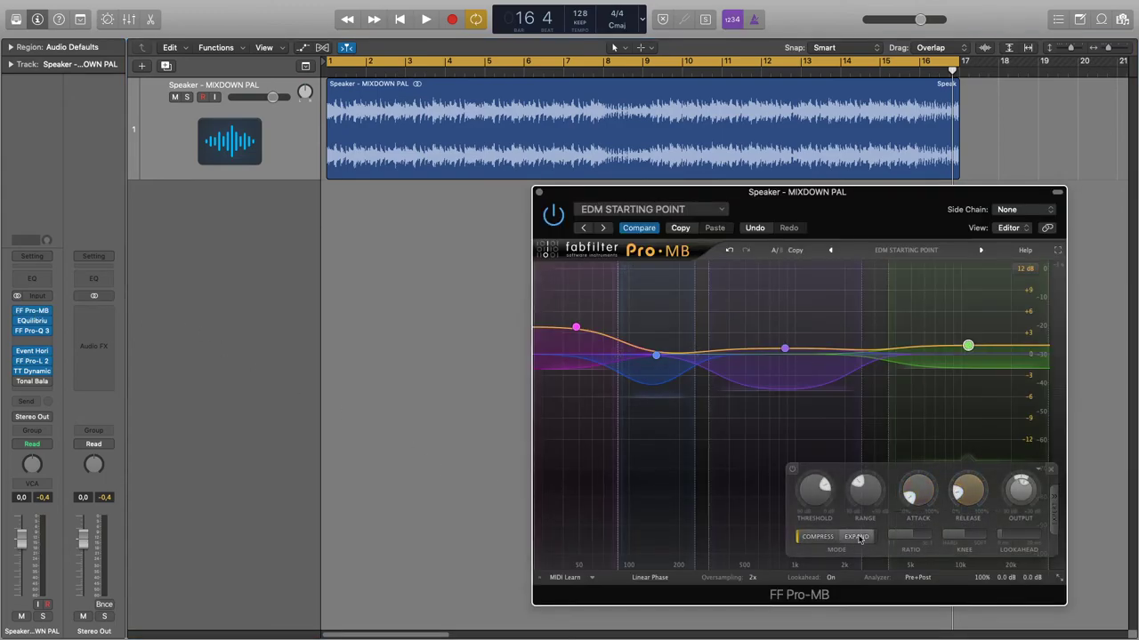
click(539, 192)
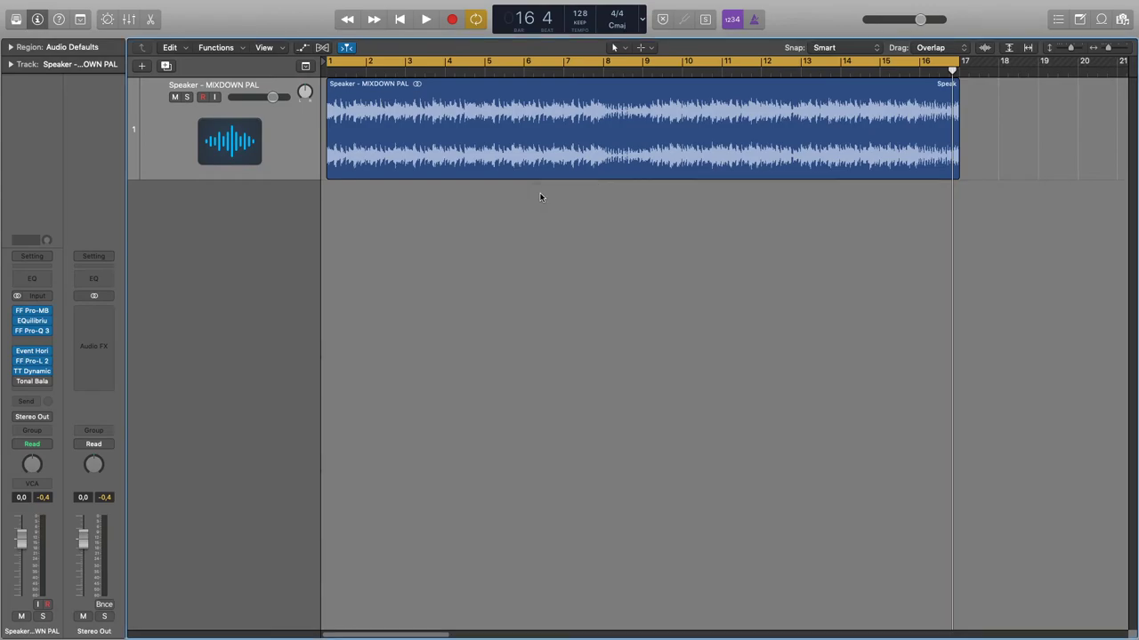